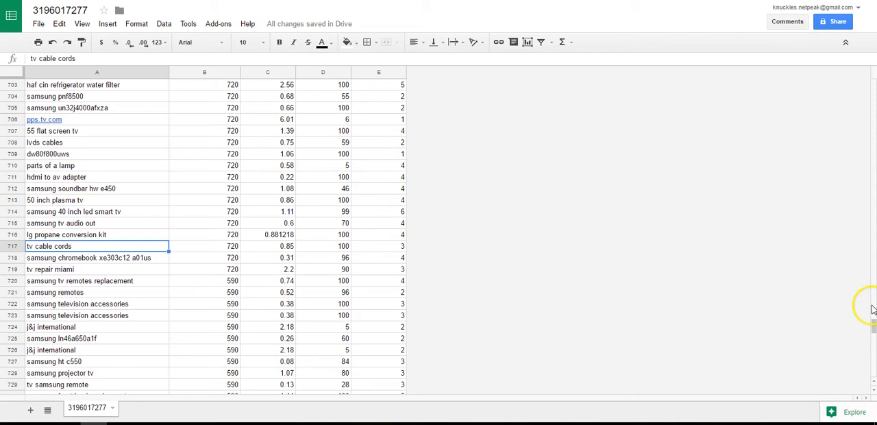
Step: Look through the keyword list and its search volume, CPC and competition columns in the spreadsheet
left_click_drag(875, 328, 873, 370)
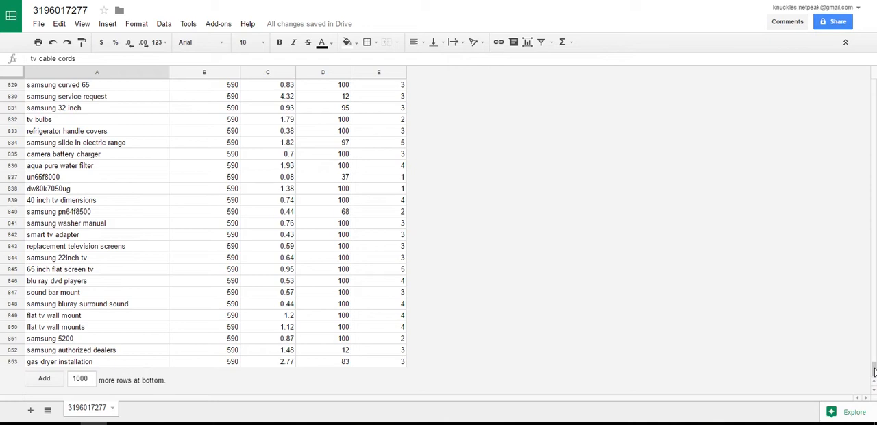
left_click_drag(874, 372, 874, 171)
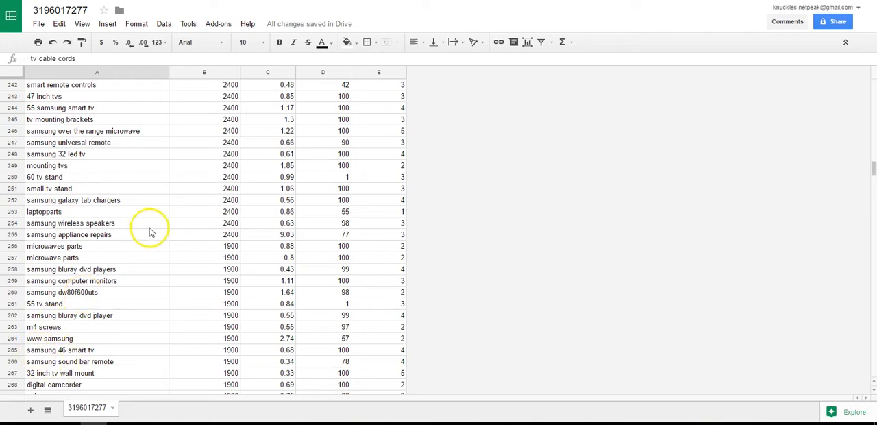
scroll(135, 203, "up", 20)
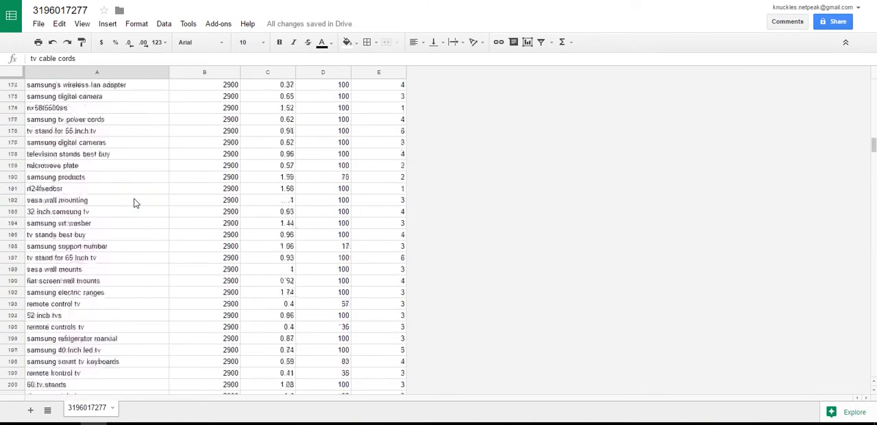
scroll(134, 203, "up", 5)
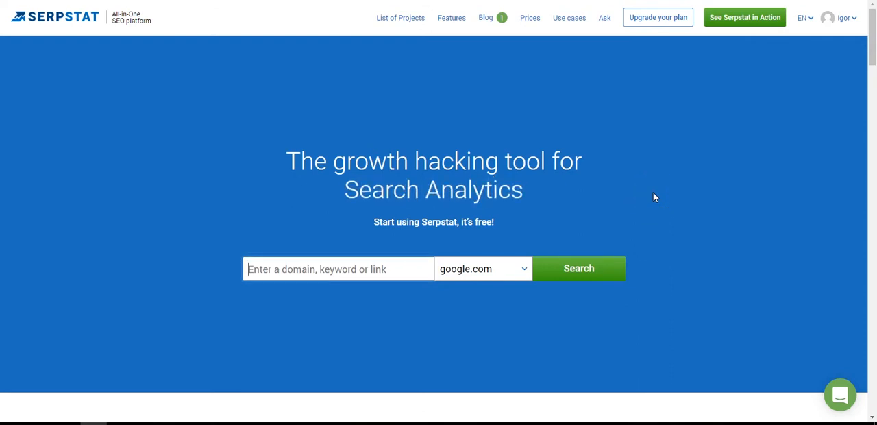
Step: Switch to Serpstat and open its Grouping and Text Analytics tool
left_click(398, 21)
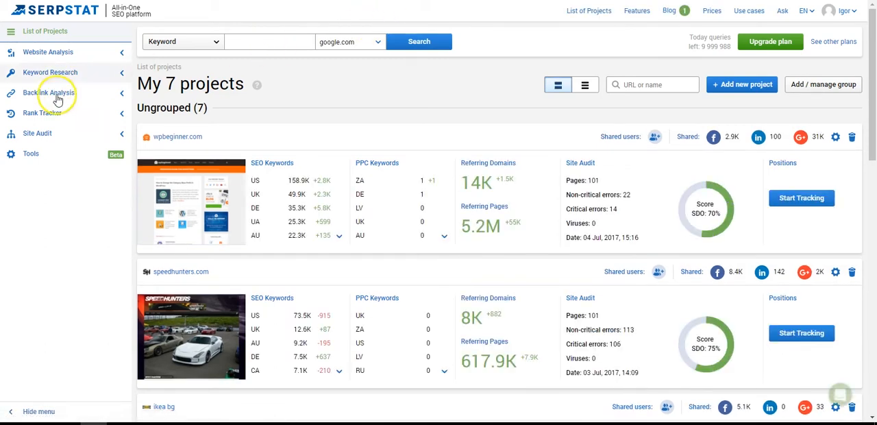
left_click(56, 160)
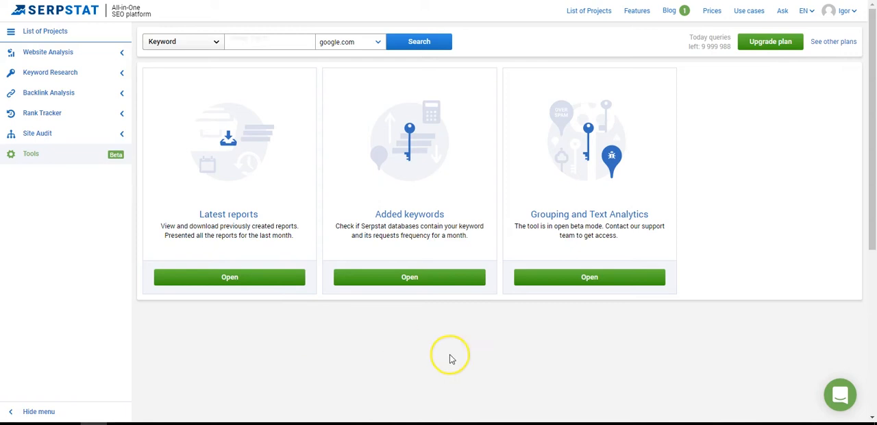
left_click(581, 282)
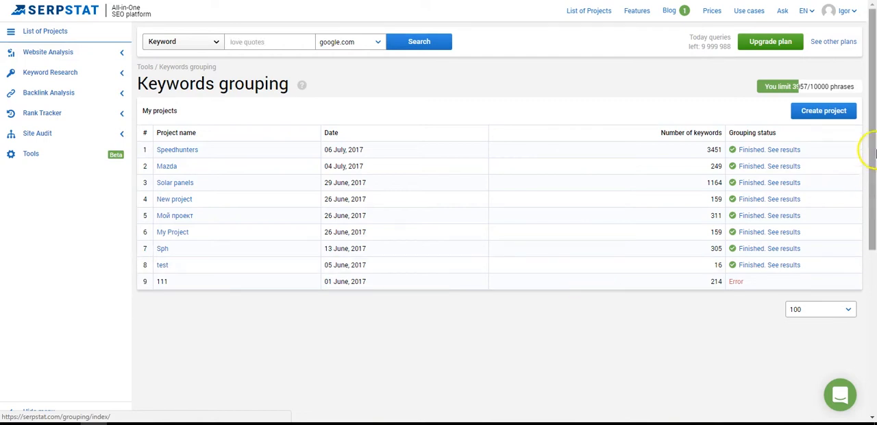
Step: Create a keyword grouping project named Samsung with the domain samsungparts.com and proceed to the keyword list
left_click(817, 113)
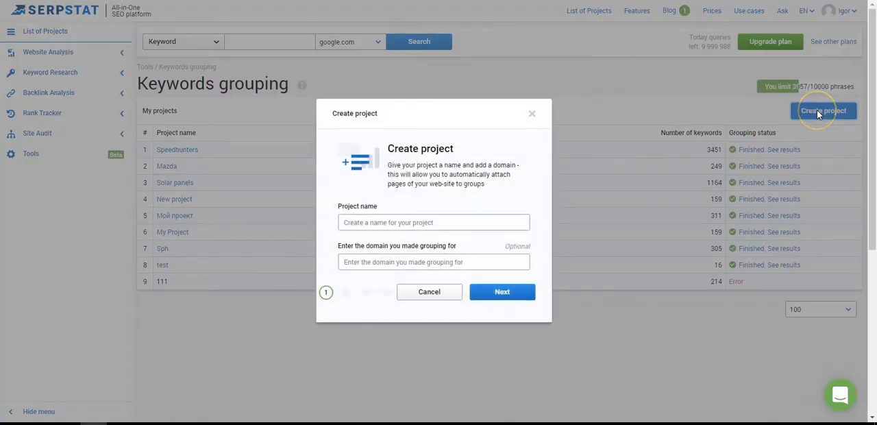
left_click(377, 222)
type("S")
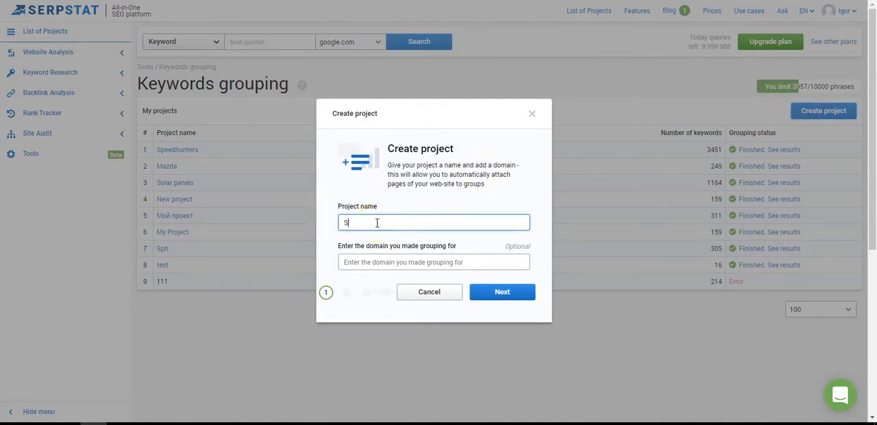
type("amsung")
left_click(368, 267)
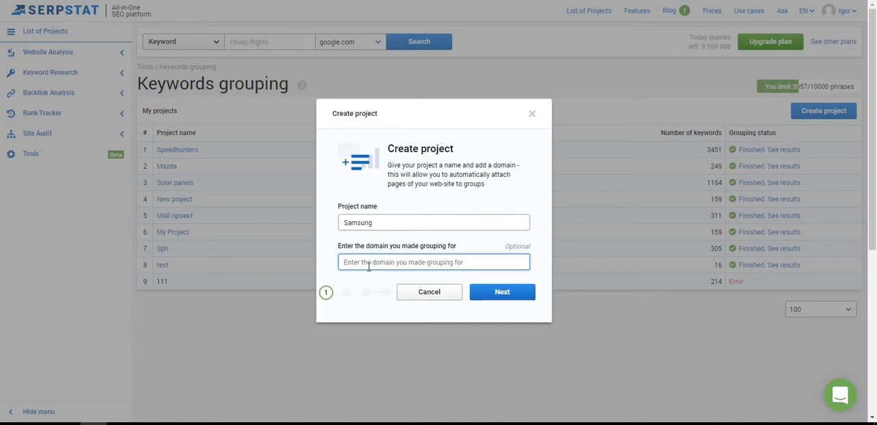
type("samsungp")
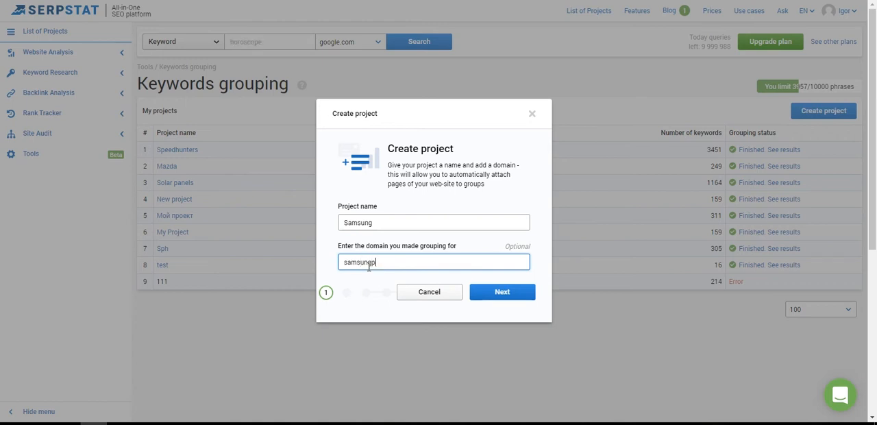
type("arts")
key("BackSpace")
type(".com")
left_click(501, 299)
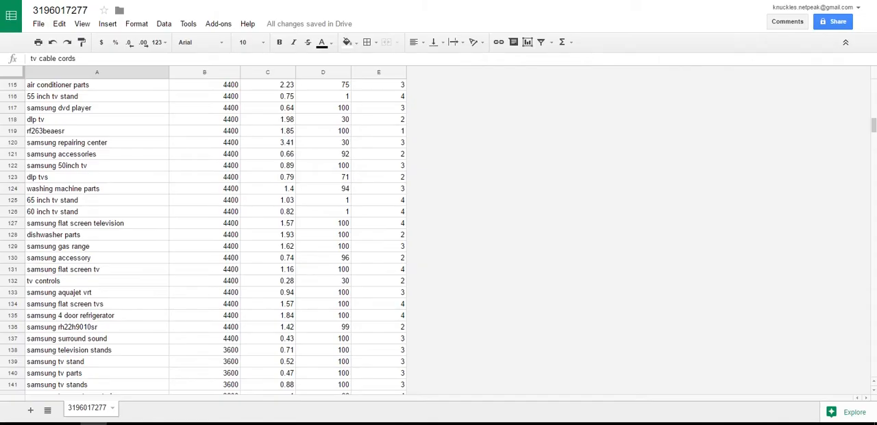
Step: Copy the whole keyword column A from the spreadsheet into the new project's keyword list and accept it
left_click(56, 76)
left_click(66, 72)
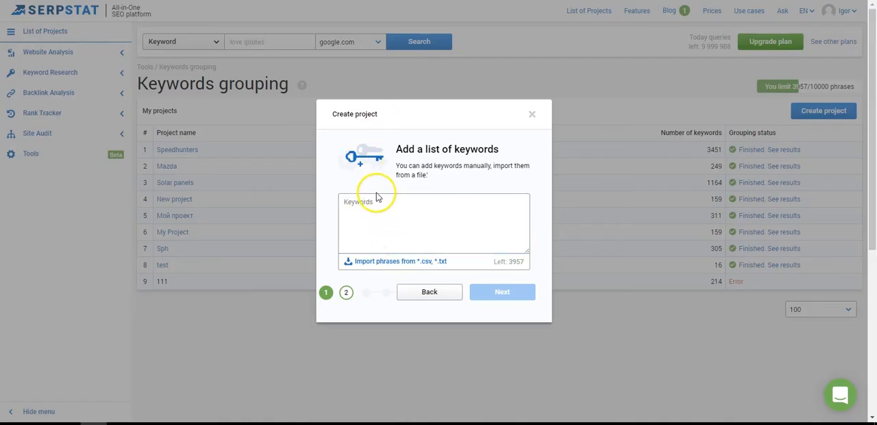
left_click(377, 199)
key("ctrl+v")
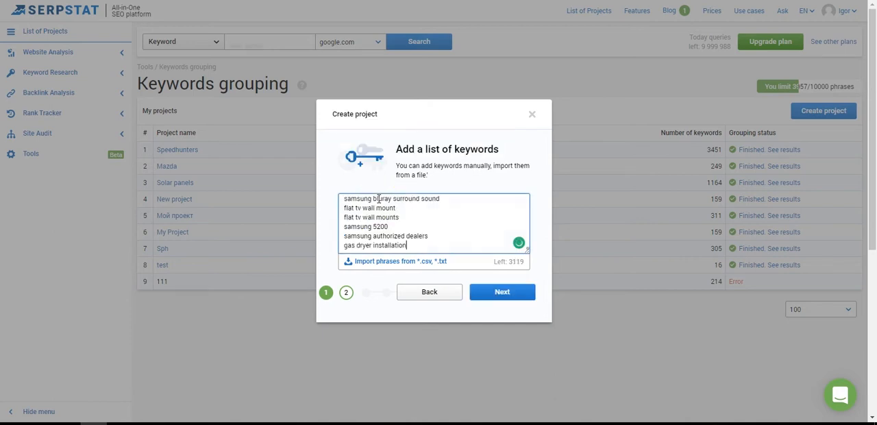
left_click(515, 295)
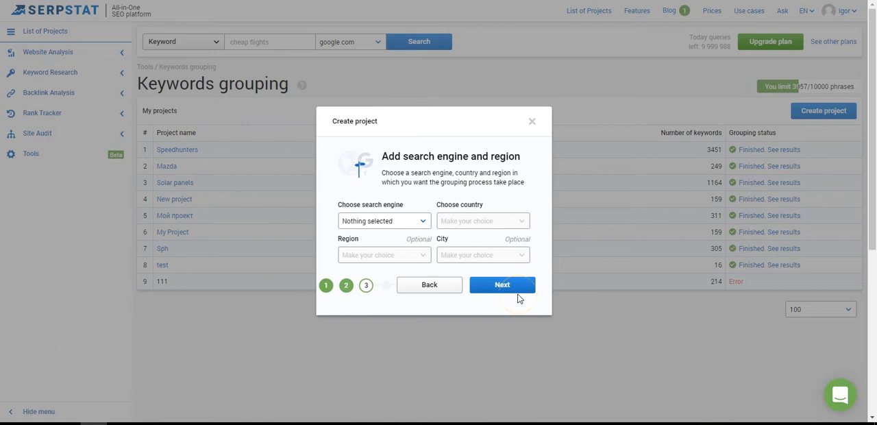
Step: Set the project's search engine to Google and country to United States, leaving region and city on All
left_click(425, 221)
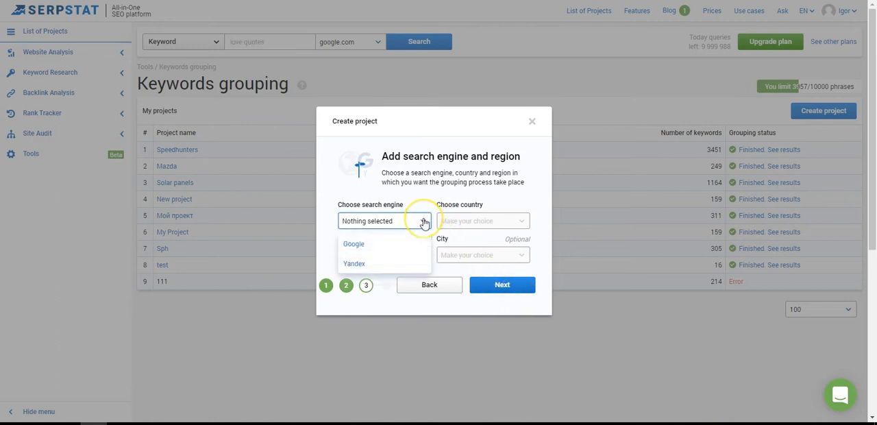
left_click(363, 244)
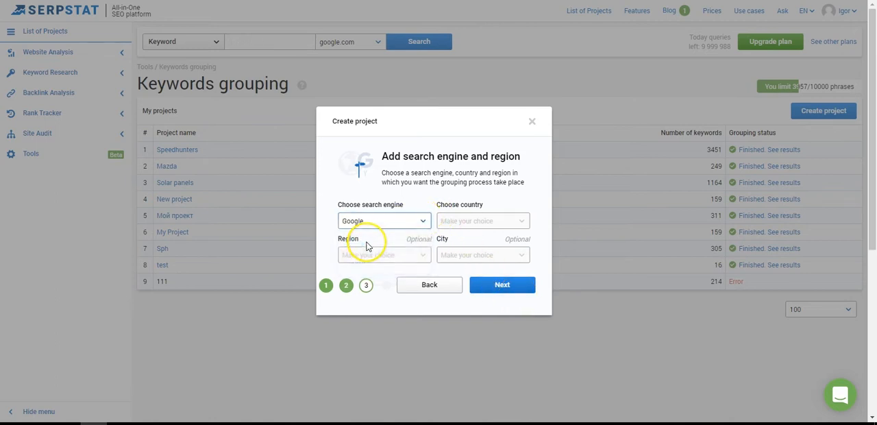
left_click(486, 227)
type("united")
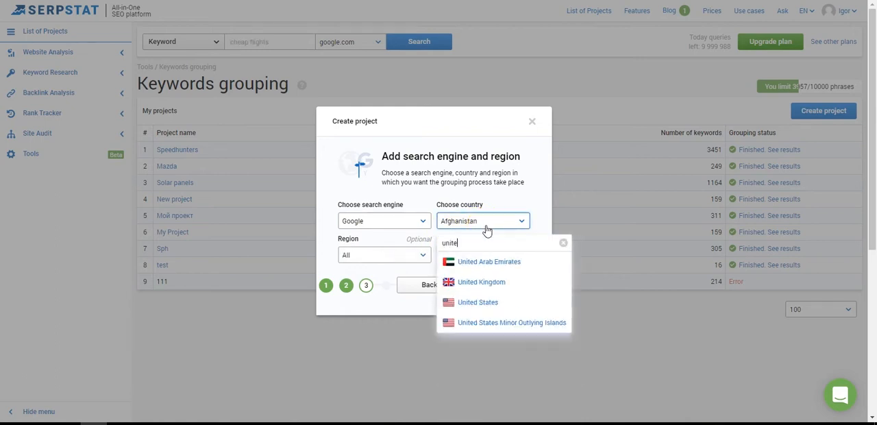
left_click(502, 308)
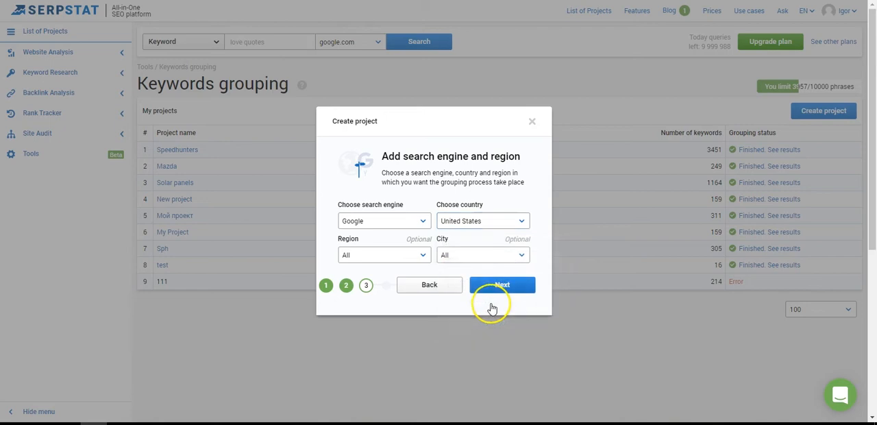
left_click(423, 258)
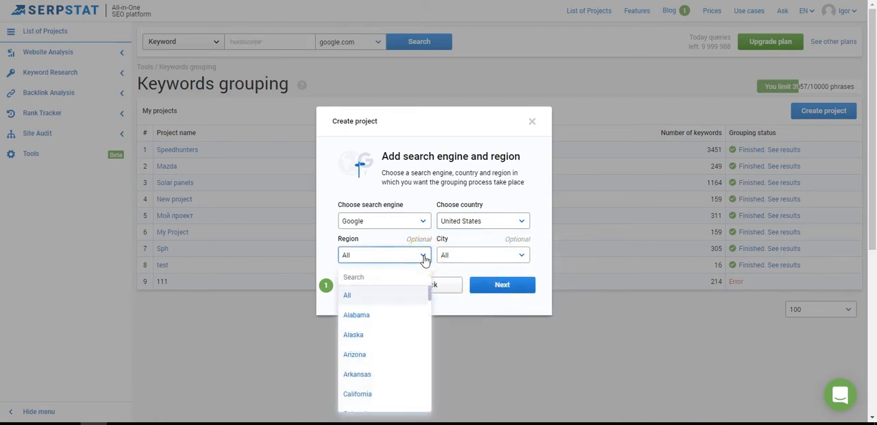
left_click(424, 259)
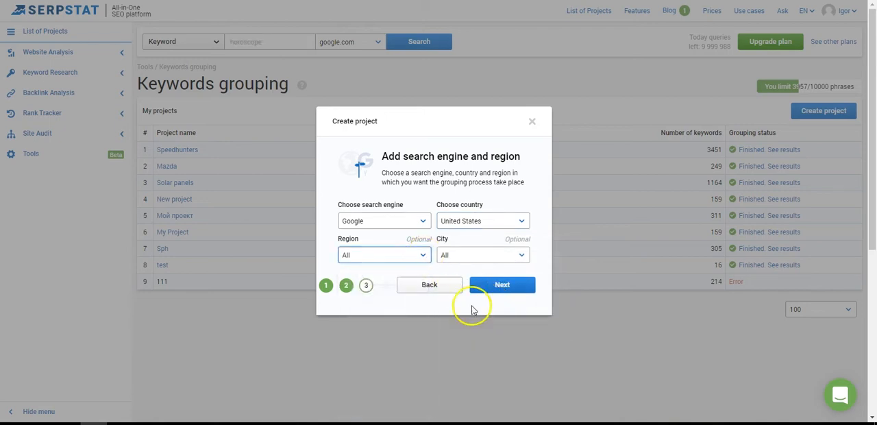
left_click(507, 288)
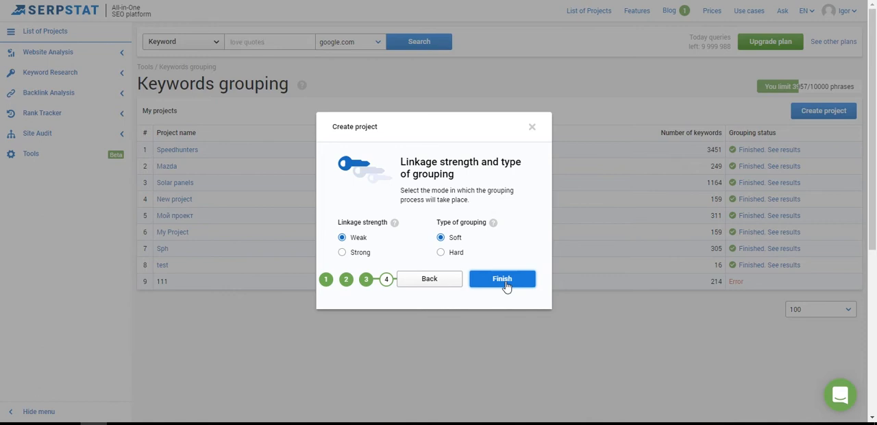
Step: Choose Strong linkage strength with Soft grouping and finish creating the project
left_click(502, 279)
left_click(343, 253)
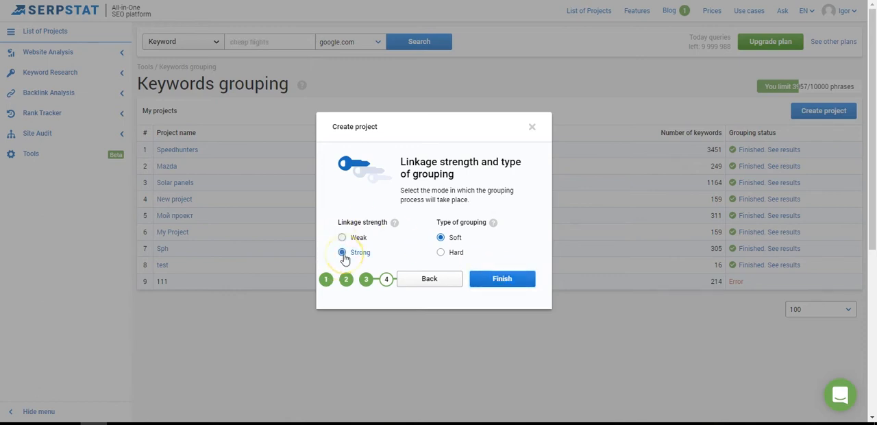
left_click(462, 241)
left_click(511, 284)
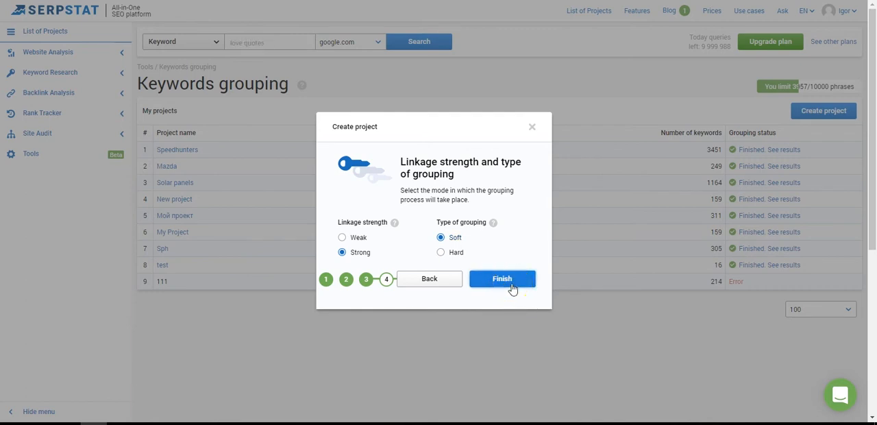
left_click(512, 287)
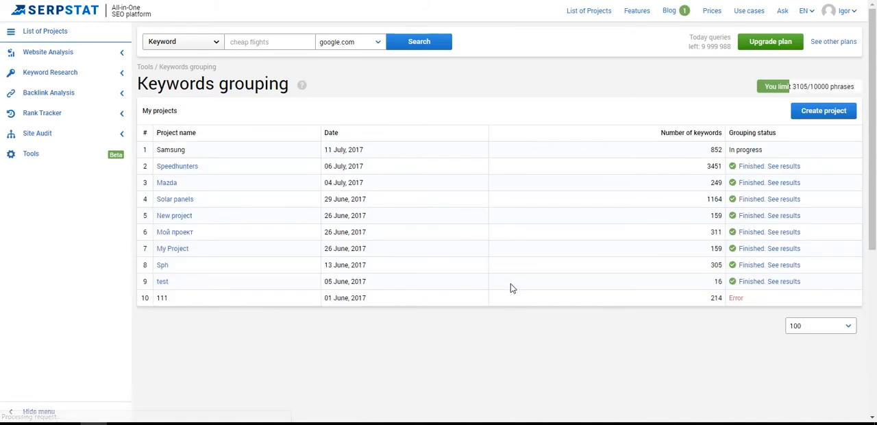
left_click(528, 275)
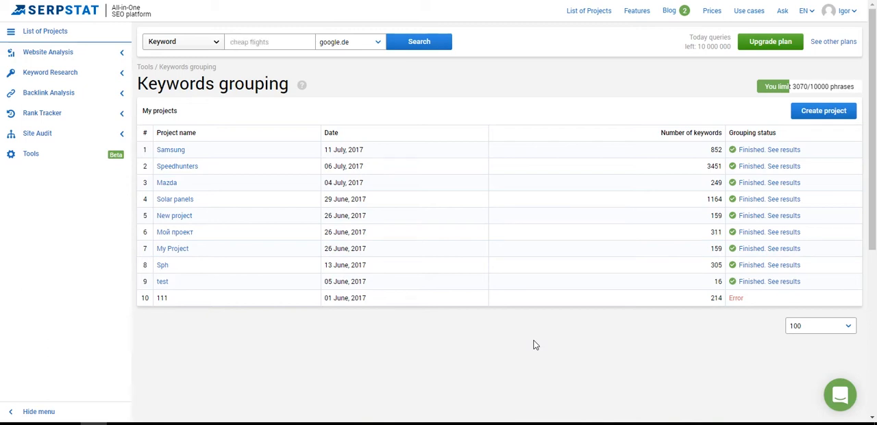
Step: Open the Samsung project's grouping results and expand the samsung 55 group to its samsung 55 subgroup
left_click(790, 151)
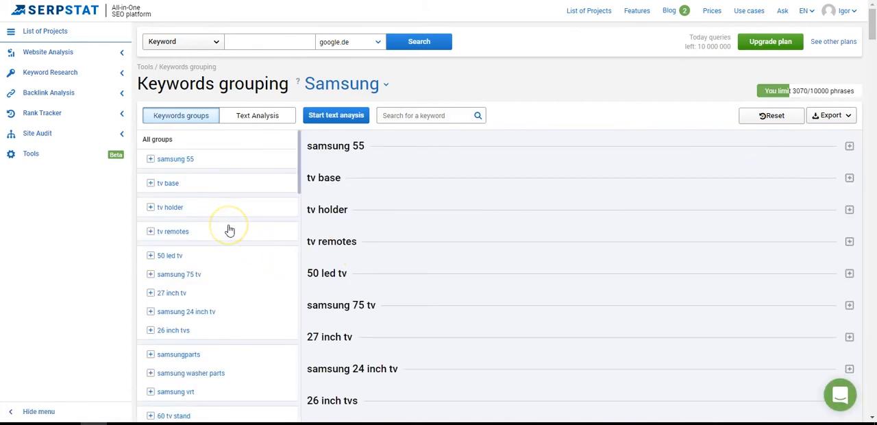
scroll(229, 230, "down", 5)
scroll(228, 230, "up", 5)
left_click(150, 160)
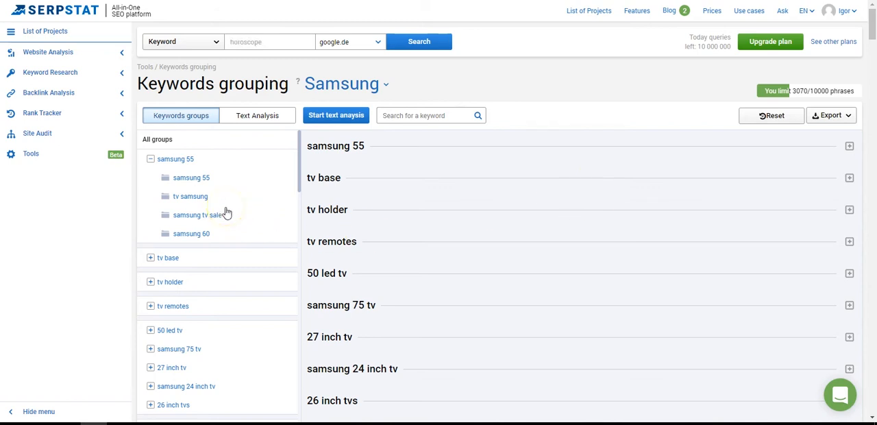
left_click(195, 182)
Step: Examine the keywords and strength values in the subgroups of the samsung 55 group
scroll(197, 187, "down", 2)
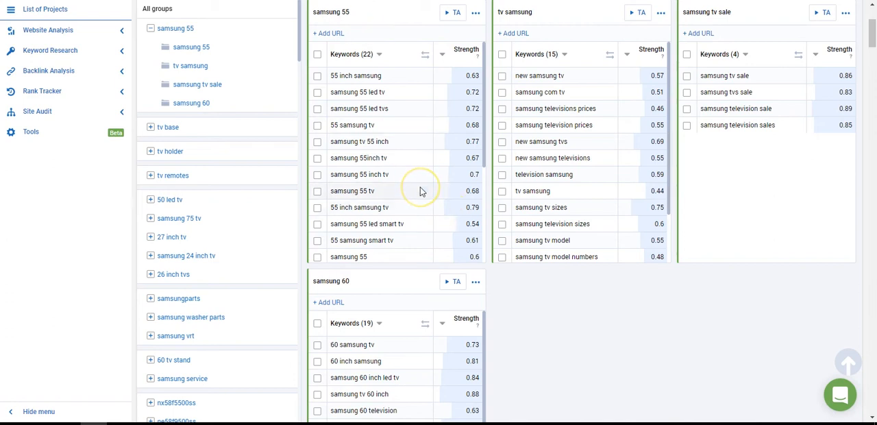
scroll(422, 192, "down", 5)
scroll(422, 192, "up", 5)
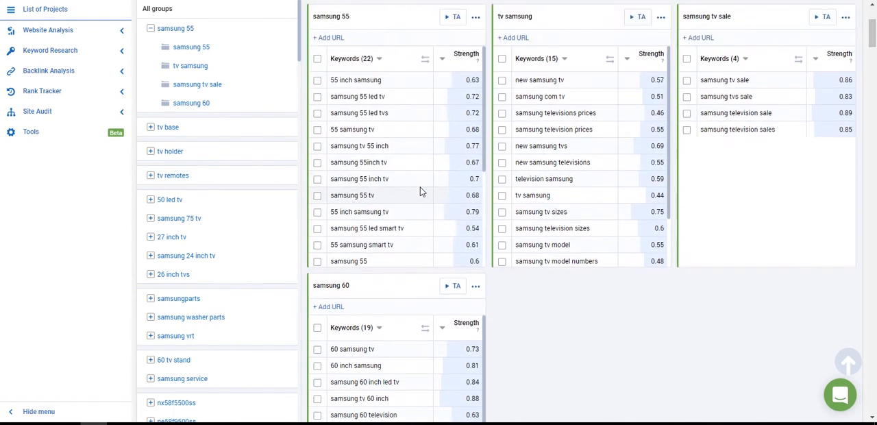
scroll(423, 192, "up", 1)
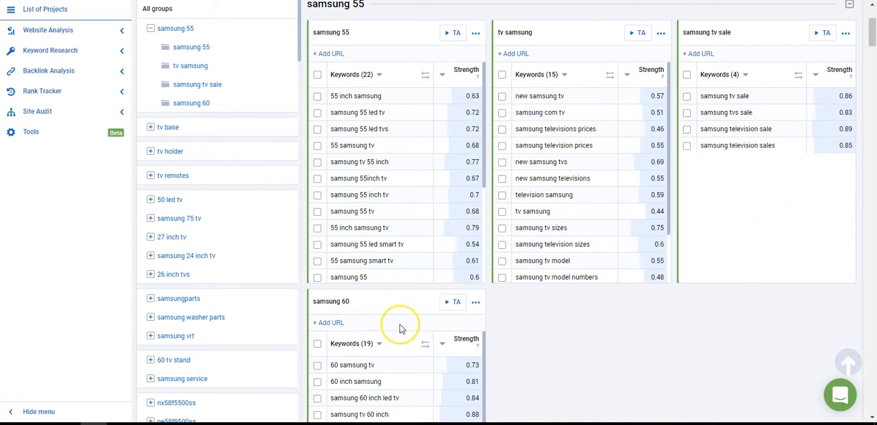
scroll(401, 329, "down", 2)
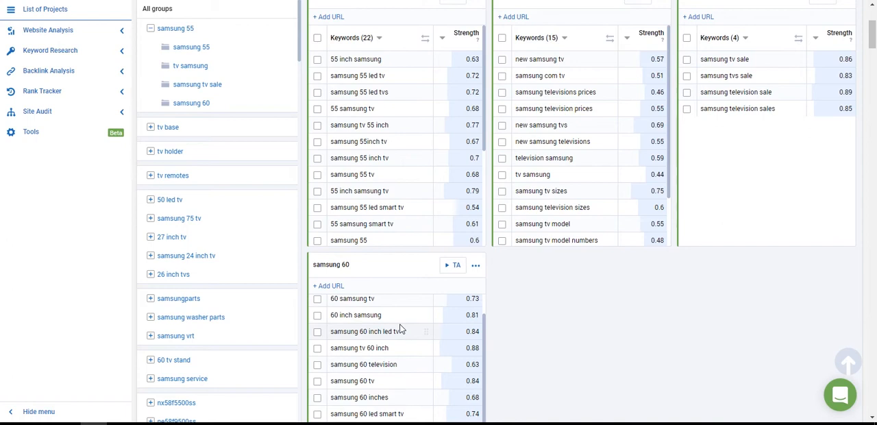
scroll(402, 329, "up", 3)
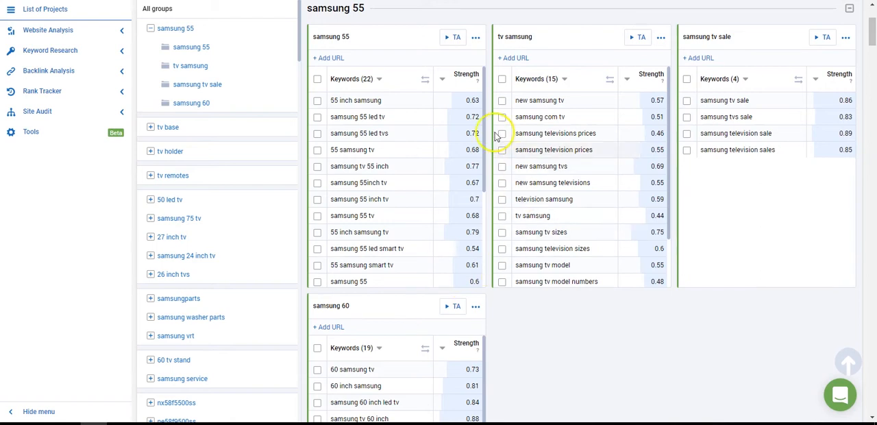
left_click(687, 101)
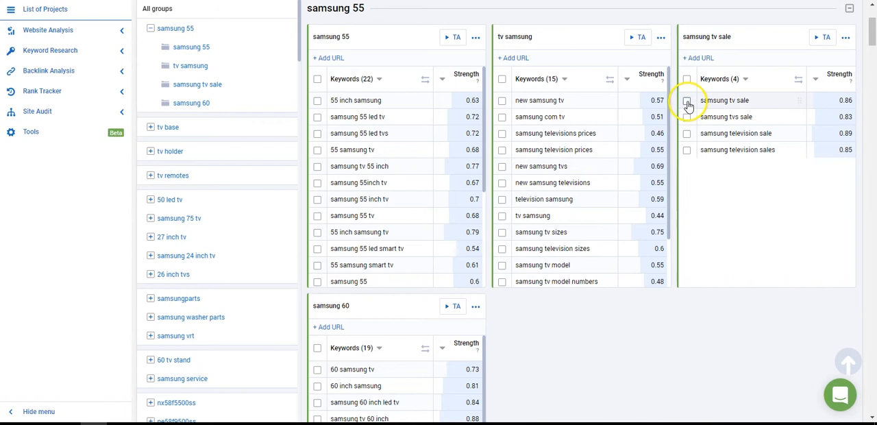
left_click(688, 117)
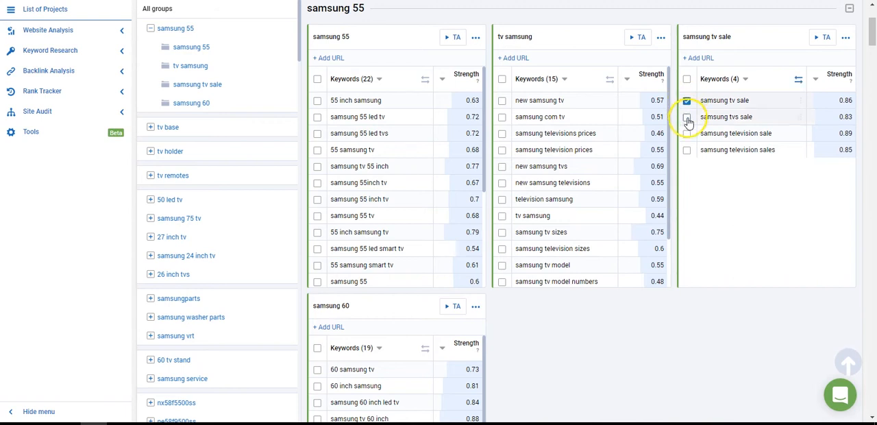
left_click(800, 81)
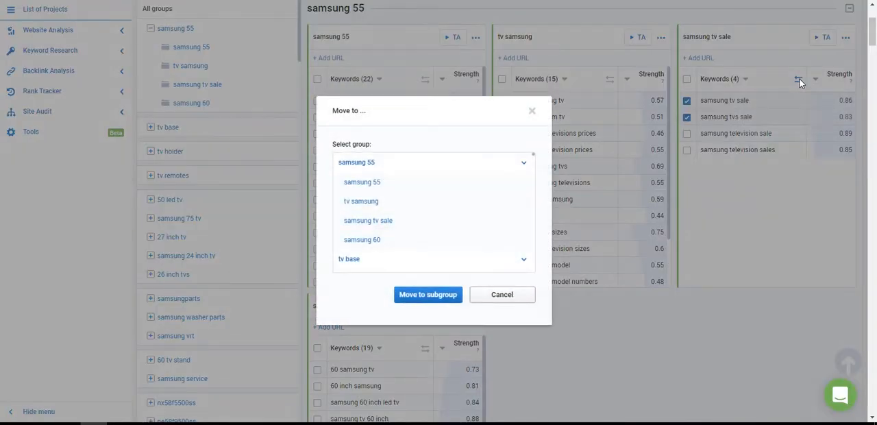
scroll(368, 192, "down", 12)
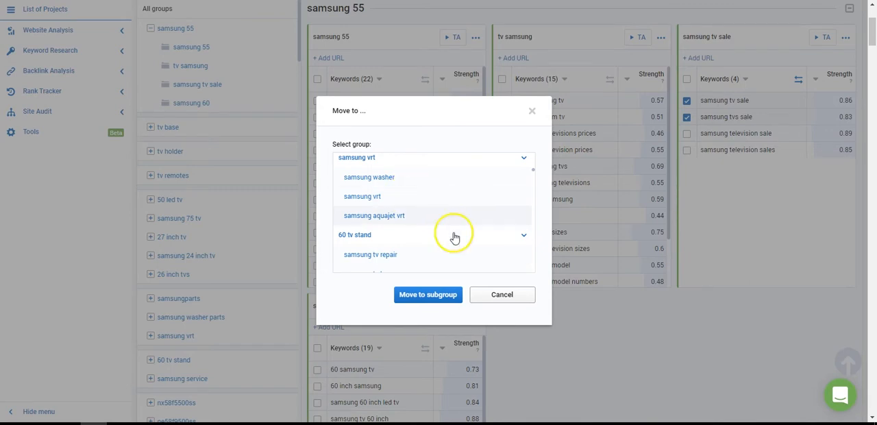
left_click(507, 294)
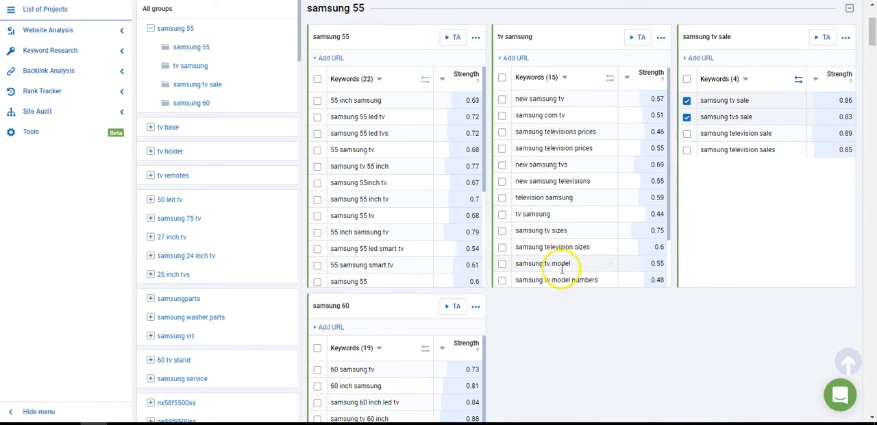
Step: Examine the keywords and strength values in the tv samsung and samsung 60 subgroups
scroll(562, 267, "down", 2)
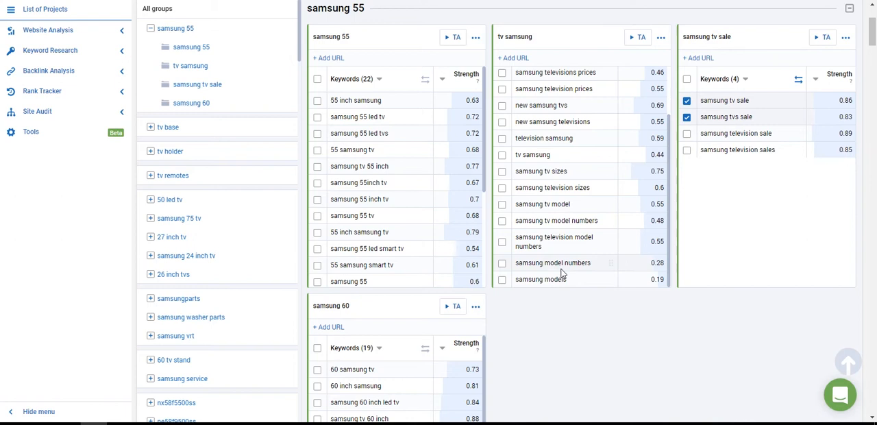
scroll(562, 272, "up", 2)
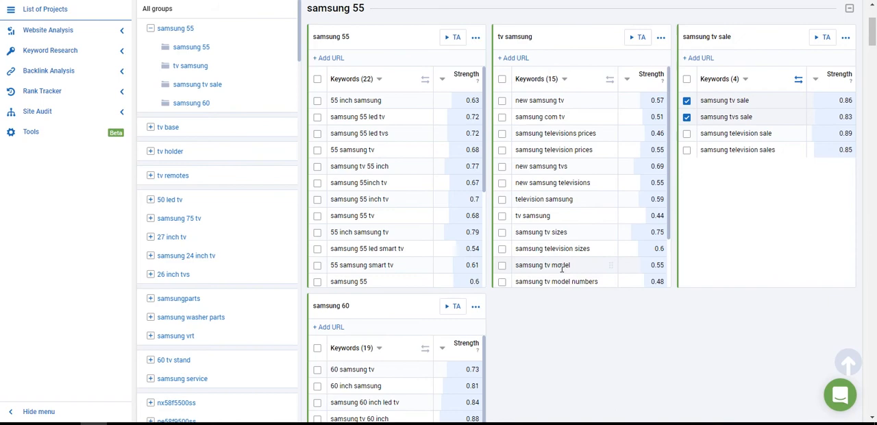
scroll(563, 267, "down", 6)
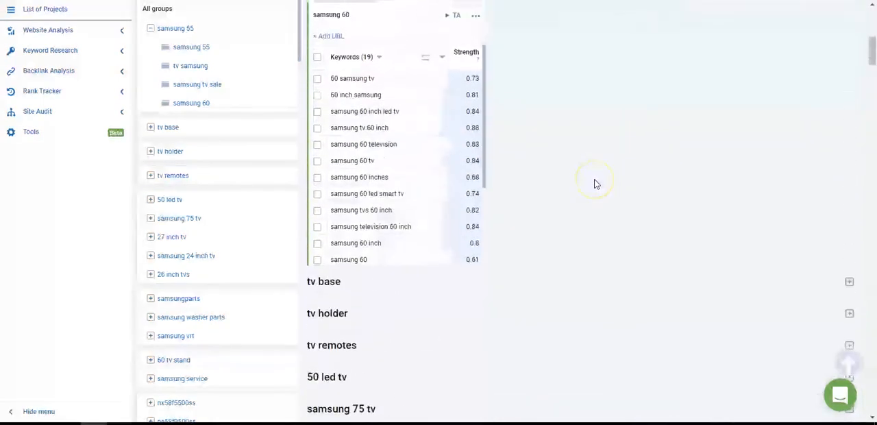
scroll(596, 184, "up", 5)
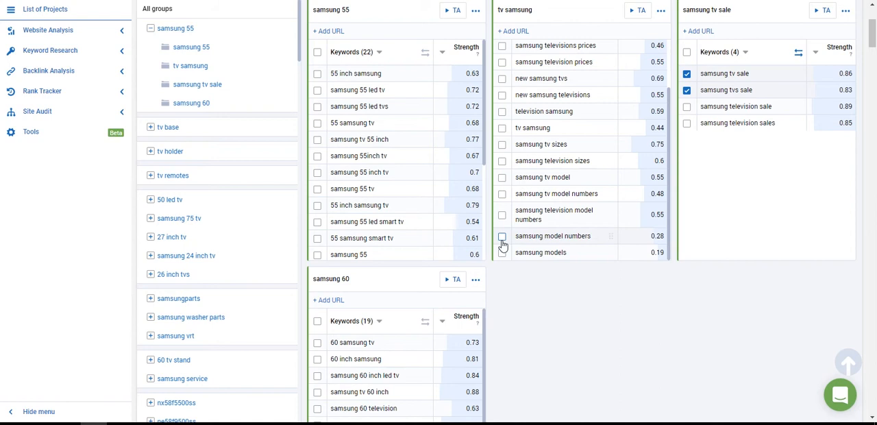
scroll(503, 245, "up", 6)
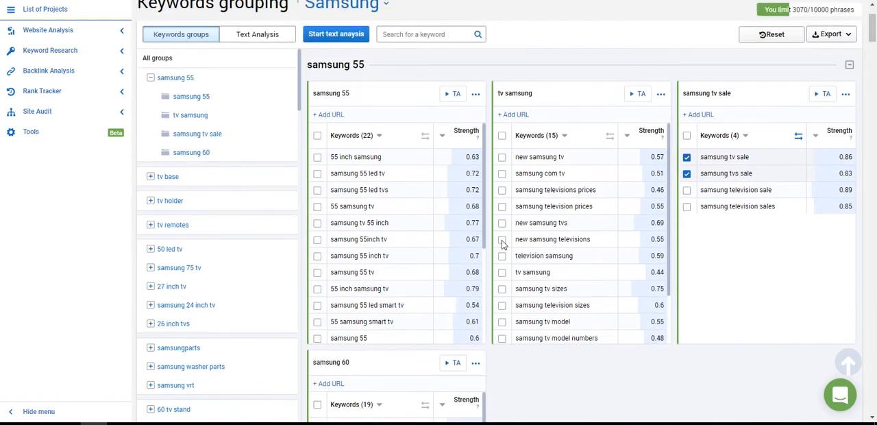
Step: Review the text analysis options for the whole project and for the samsung 55 subgroup
left_click(336, 116)
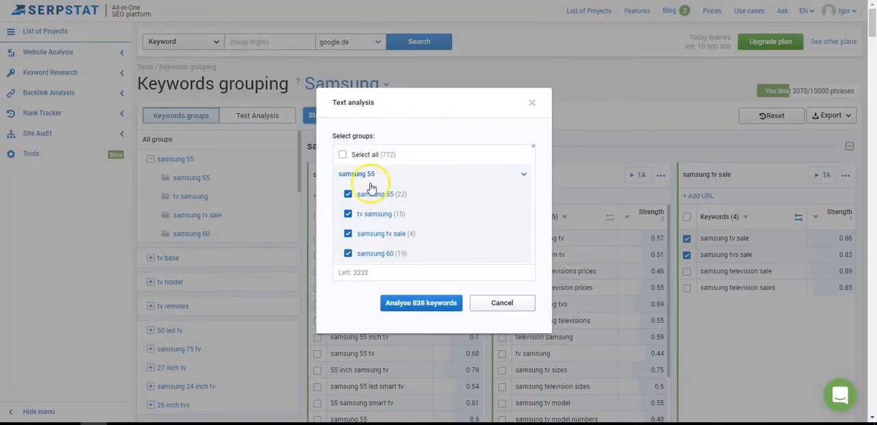
left_click(502, 303)
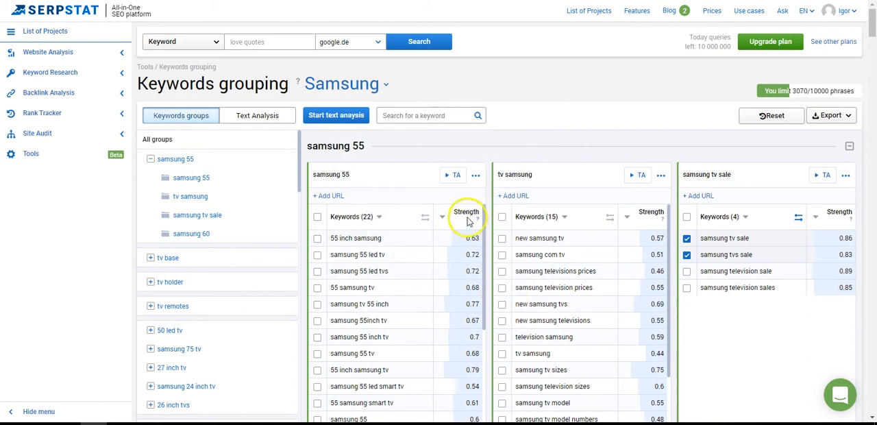
left_click(452, 181)
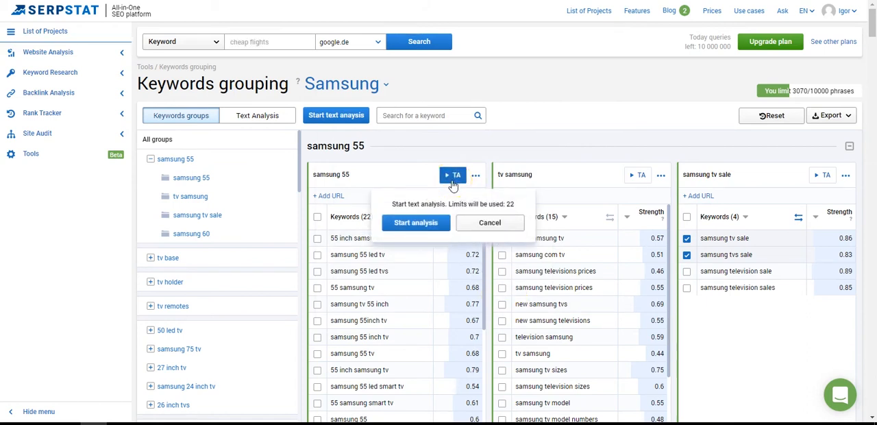
left_click(419, 223)
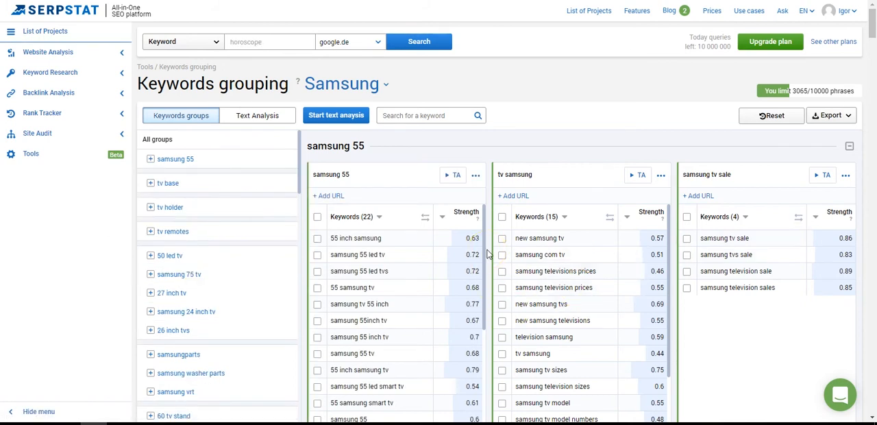
Step: Collapse the samsung 55 group and open the samsung washer parts group at its samsung washer parts subgroup
left_click(850, 150)
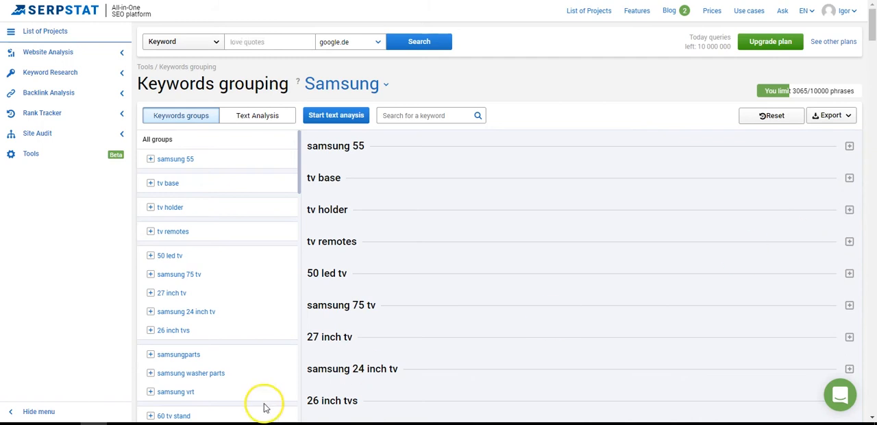
scroll(245, 343, "down", 2)
scroll(245, 343, "down", 2)
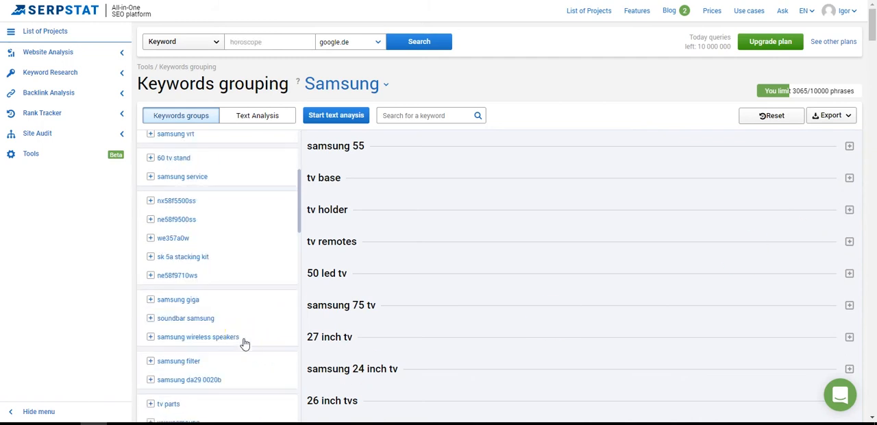
scroll(244, 343, "up", 1)
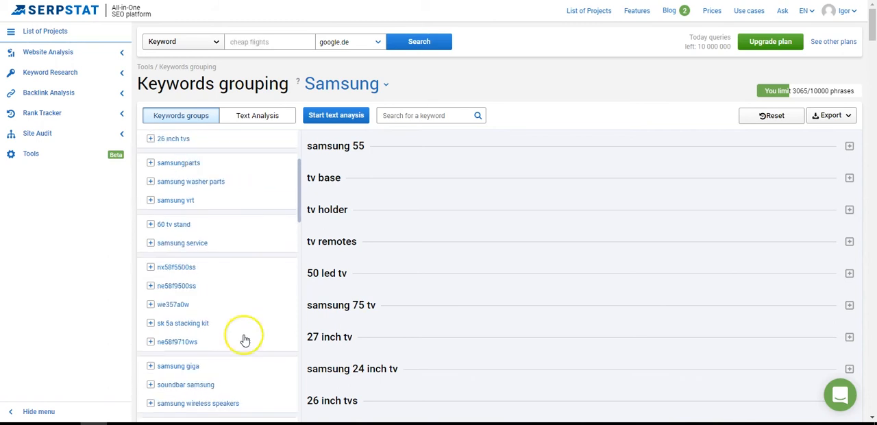
left_click(214, 186)
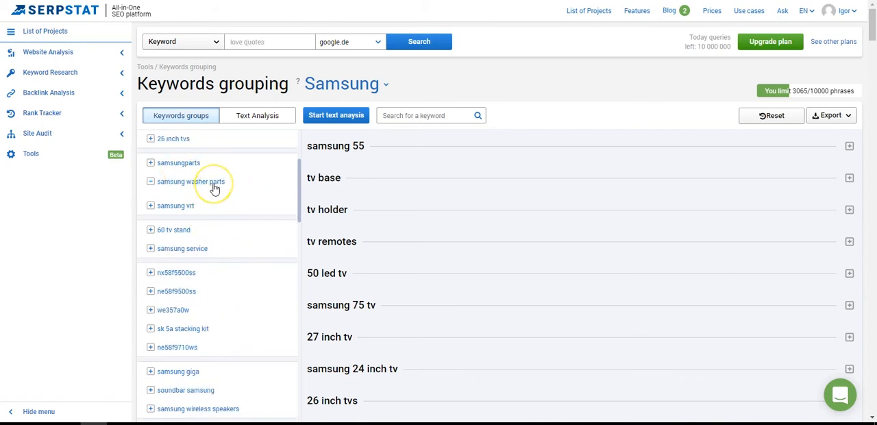
left_click(215, 199)
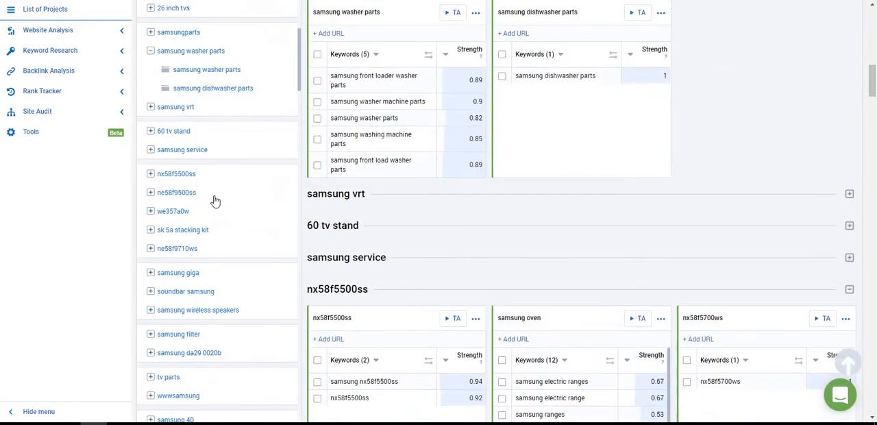
scroll(380, 127, "up", 1)
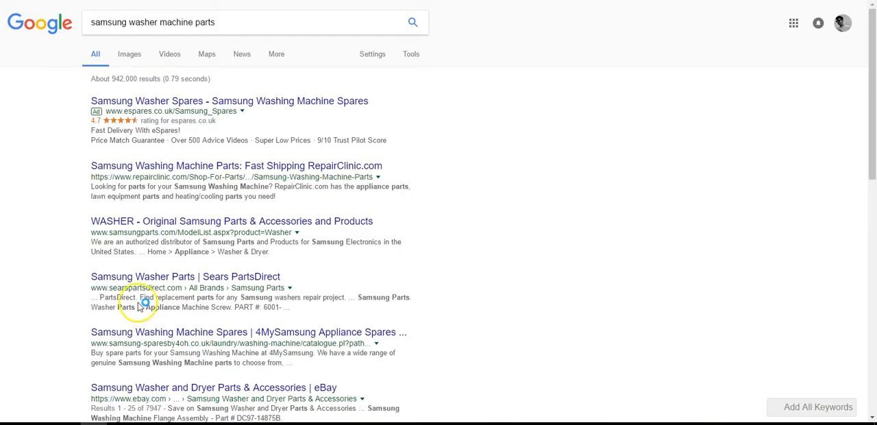
Step: On the second page of Google results for samsung washer machine parts, open the Samsung Washing Machine Spares page from eSpares
scroll(218, 322, "down", 5)
scroll(214, 283, "down", 3)
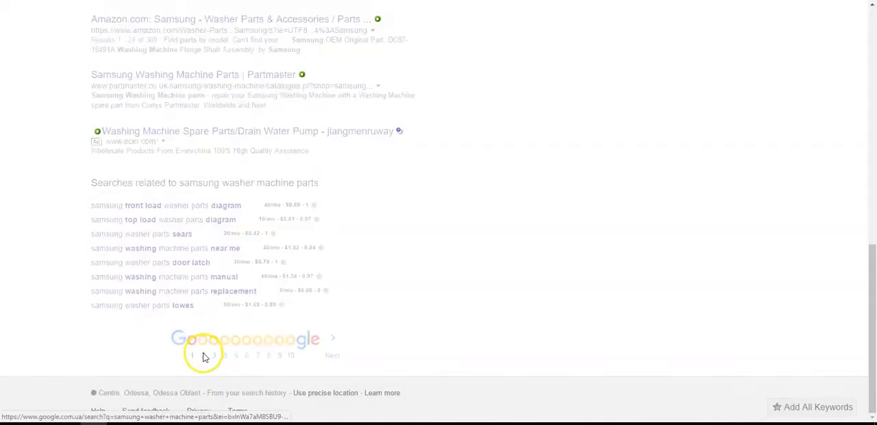
left_click(203, 356)
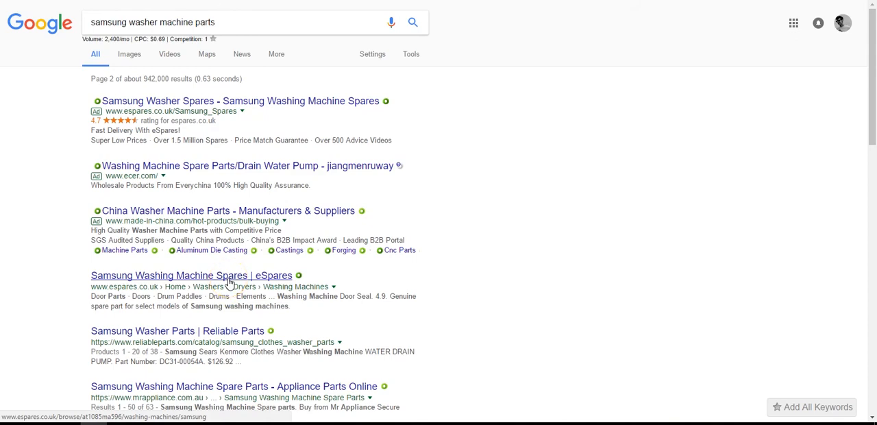
left_click(230, 280)
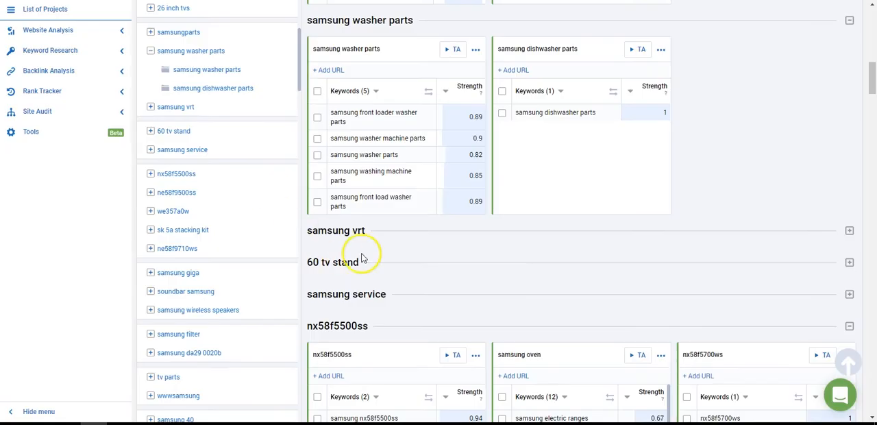
left_click(451, 50)
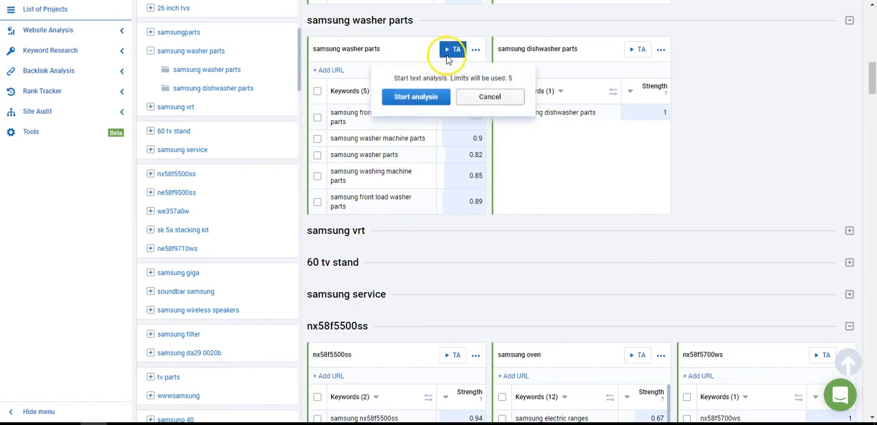
left_click(324, 71)
key("ctrl+v")
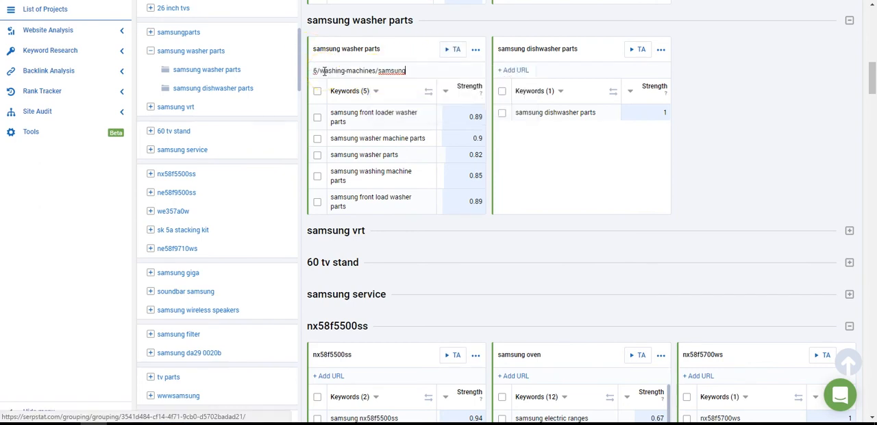
key("Return")
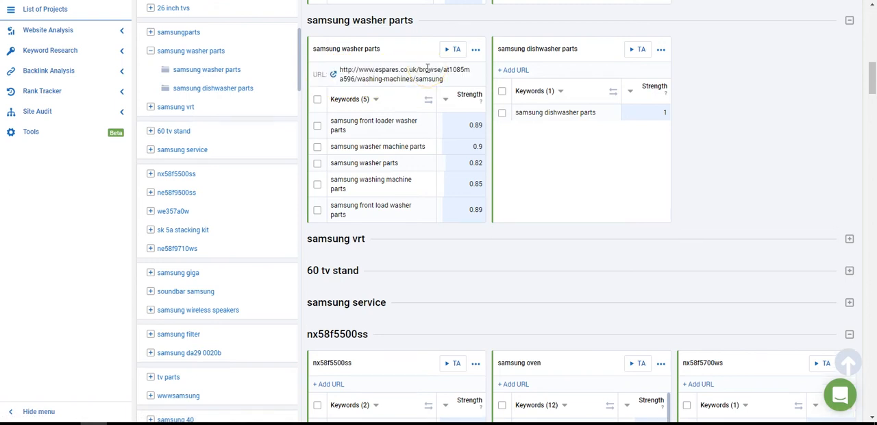
left_click(454, 49)
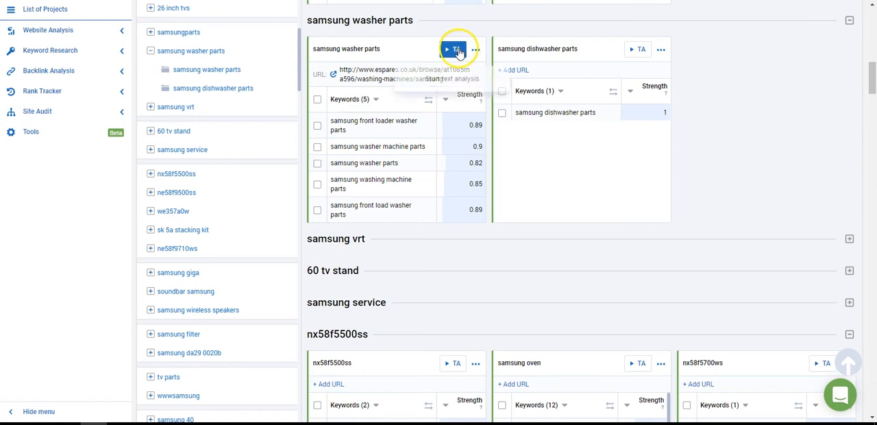
left_click(416, 97)
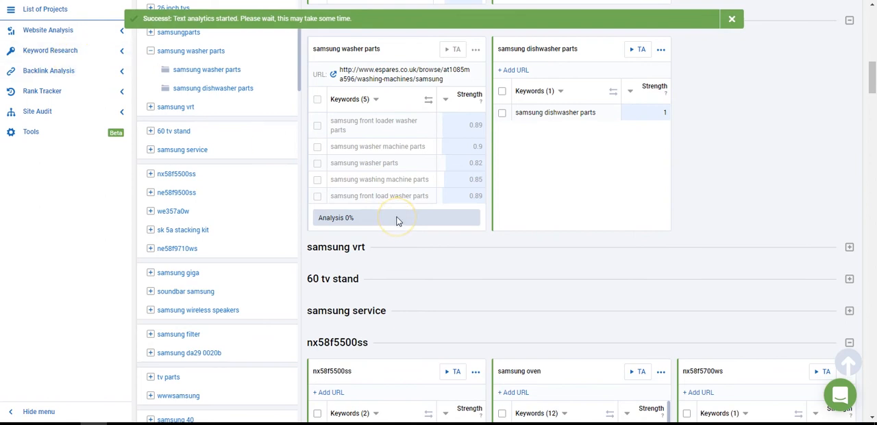
Step: Review the samsung oven keywords in the nx58f5500ss group and open the text analysis results for samsung washer parts
scroll(397, 220, "up", 5)
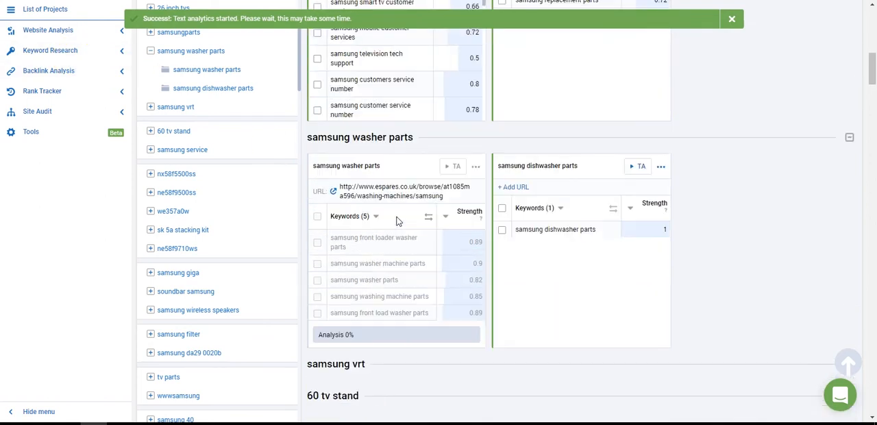
scroll(398, 221, "down", 5)
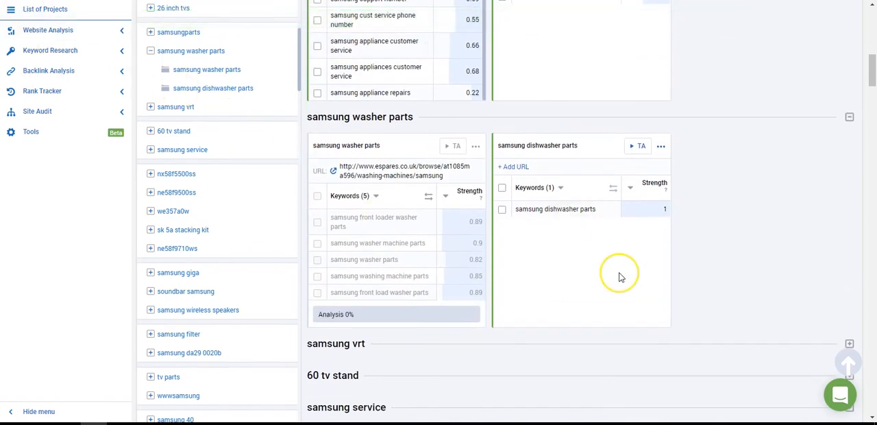
scroll(620, 277, "down", 4)
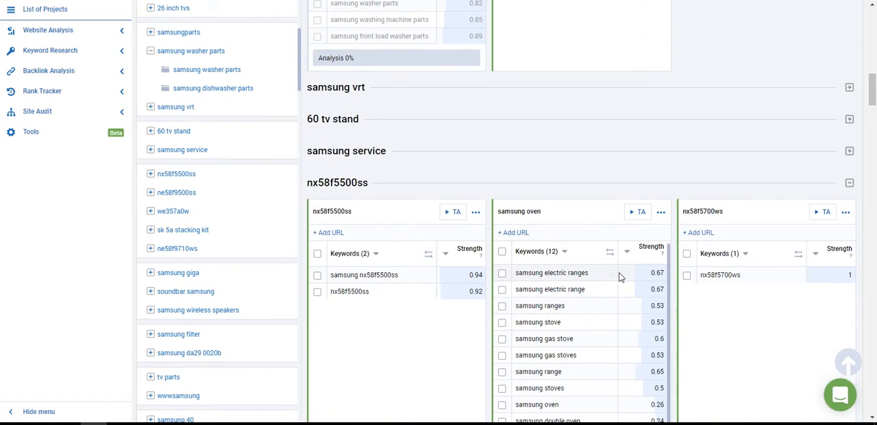
scroll(619, 276, "down", 3)
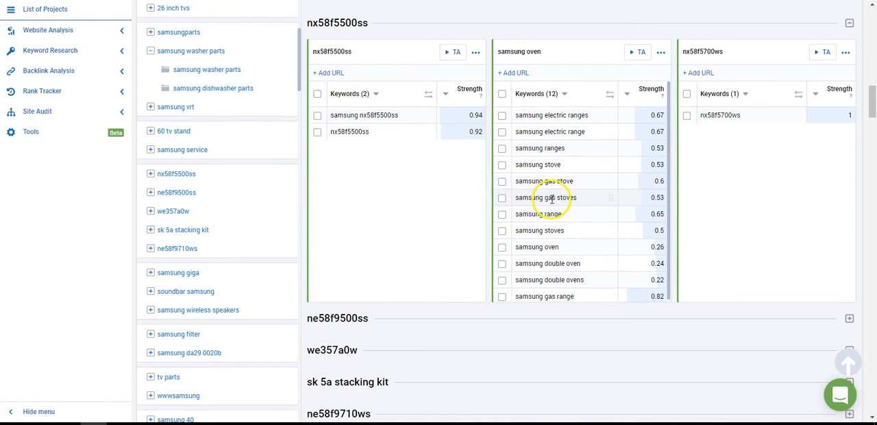
scroll(553, 199, "down", 1)
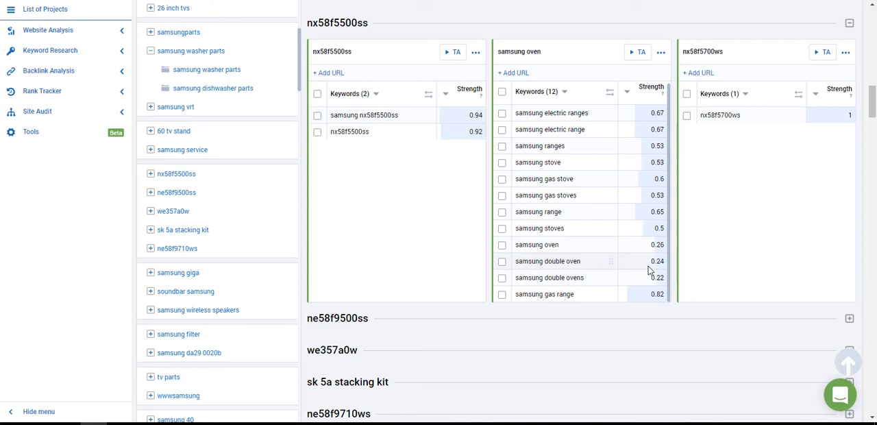
scroll(649, 271, "up", 1)
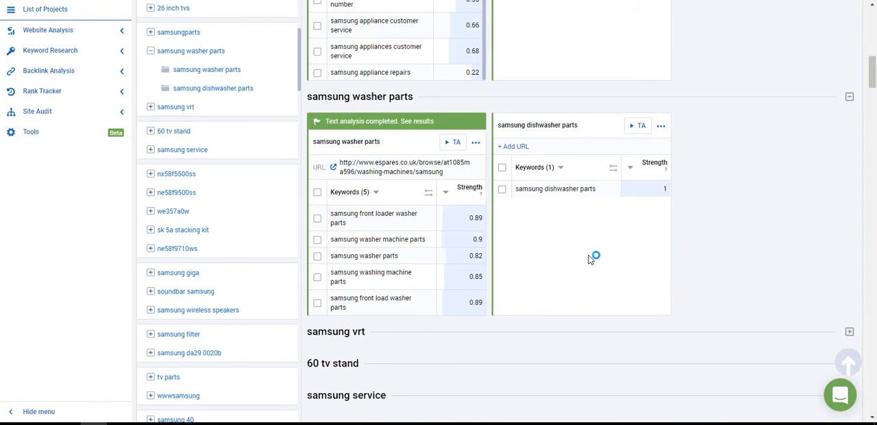
left_click(416, 121)
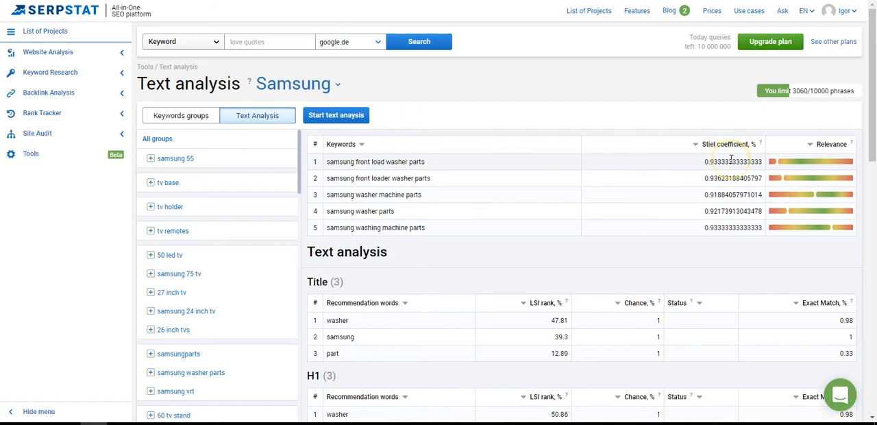
Step: Examine the keywords' Stiel coefficients and relevance and the Title and H1 recommendations, and expand the Body recommendations to show all keywords
mouse_move(828, 194)
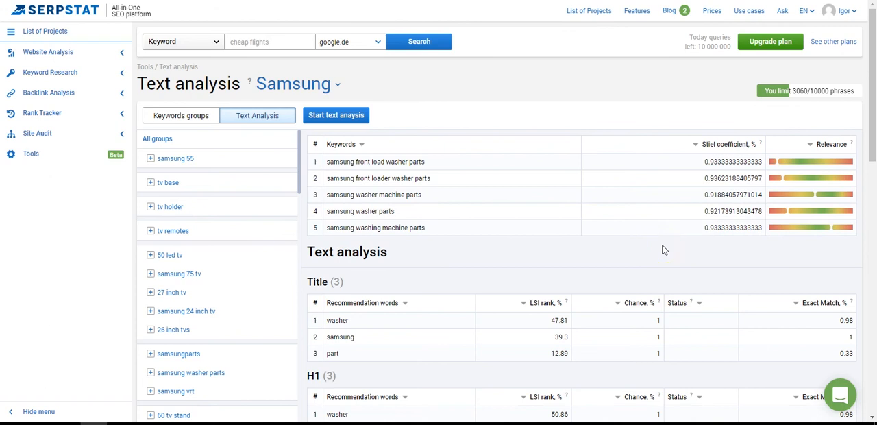
mouse_move(761, 148)
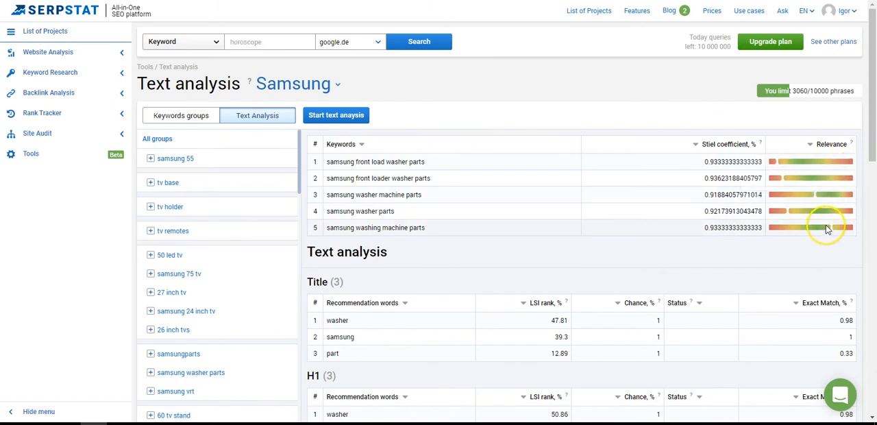
mouse_move(828, 229)
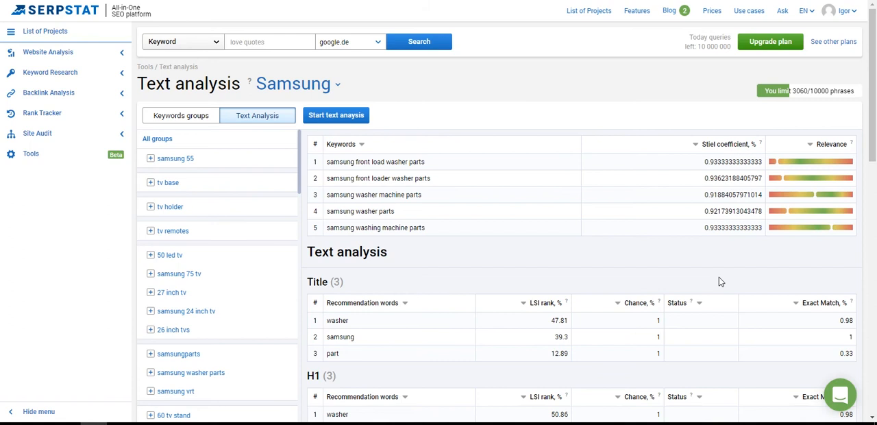
scroll(720, 278, "down", 2)
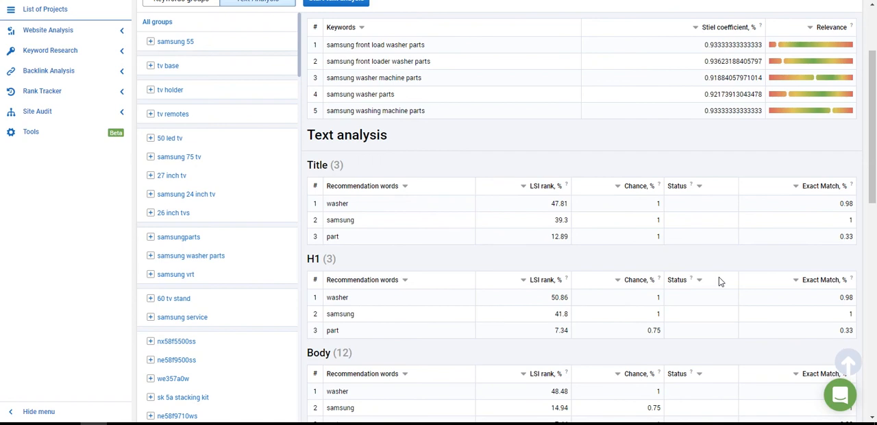
scroll(719, 277, "down", 3)
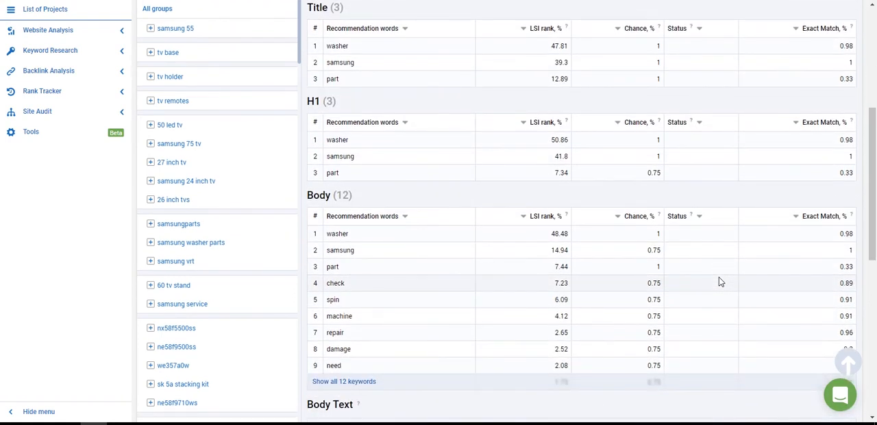
scroll(719, 277, "down", 1)
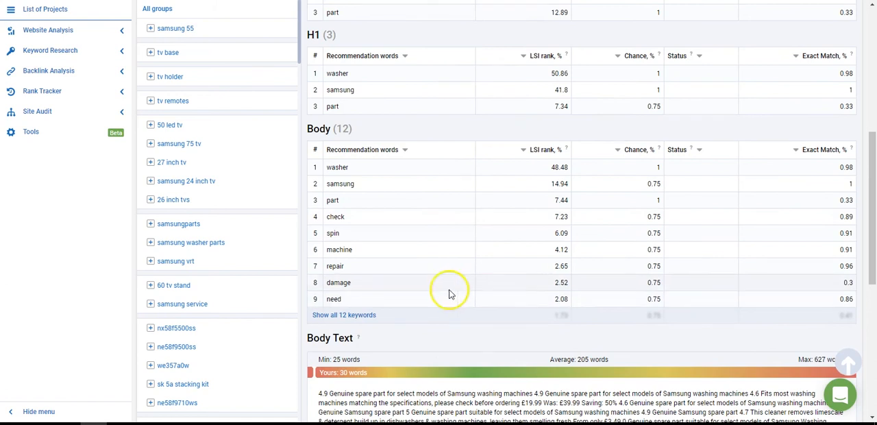
left_click(352, 316)
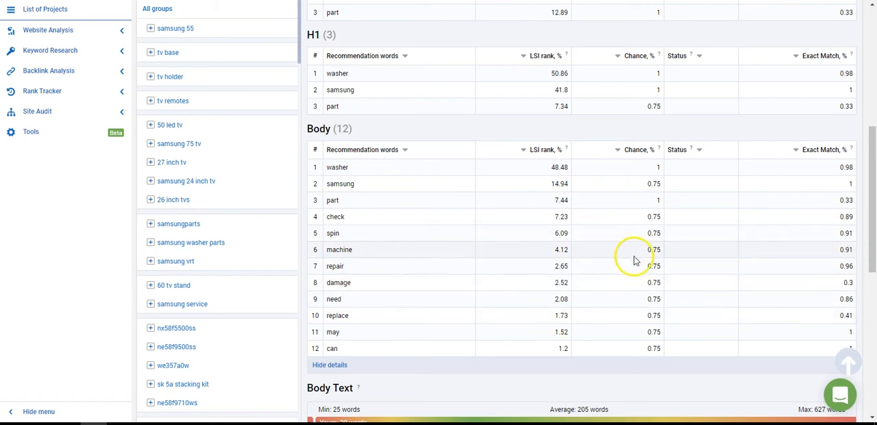
Step: Compare the Title, H1 and Body recommendation words with the landing page's Body Text and its word-count range
scroll(634, 260, "up", 2)
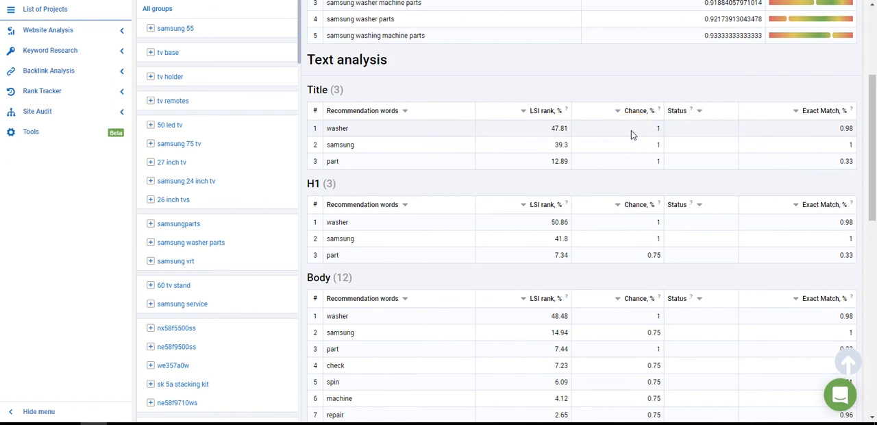
scroll(632, 135, "up", 2)
left_click(586, 216)
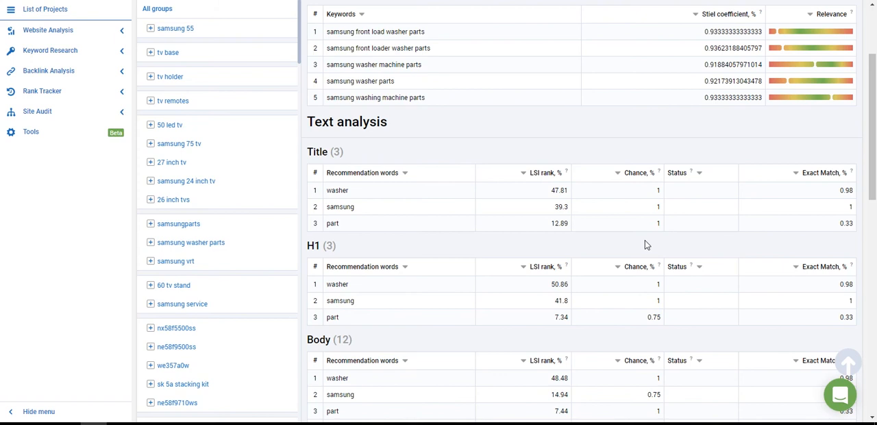
scroll(645, 244, "up", 1)
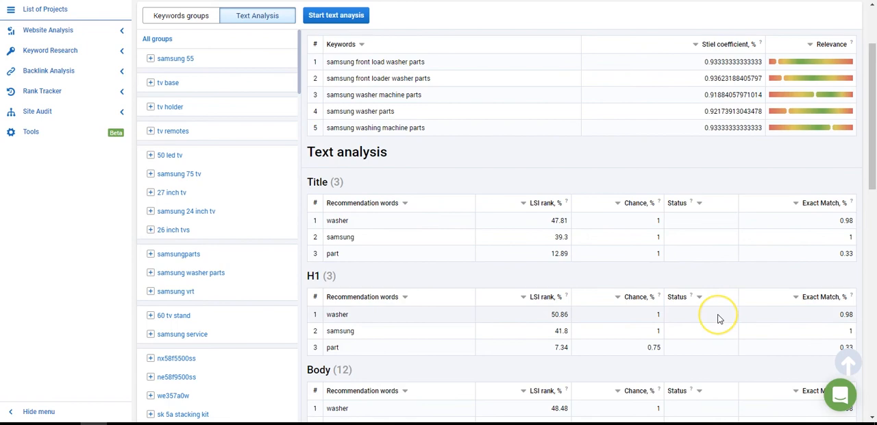
scroll(716, 319, "down", 9)
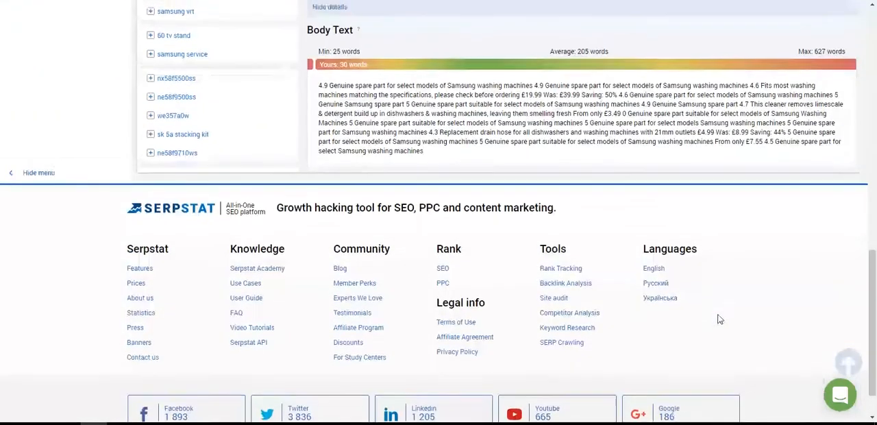
scroll(720, 319, "up", 2)
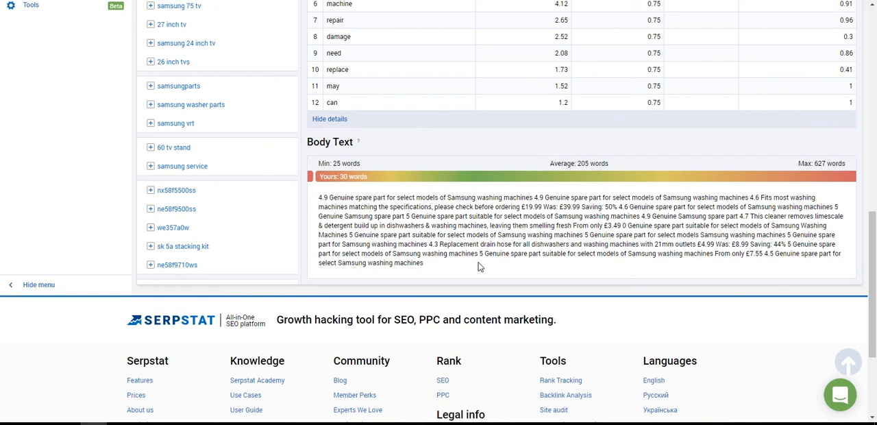
scroll(479, 267, "up", 4)
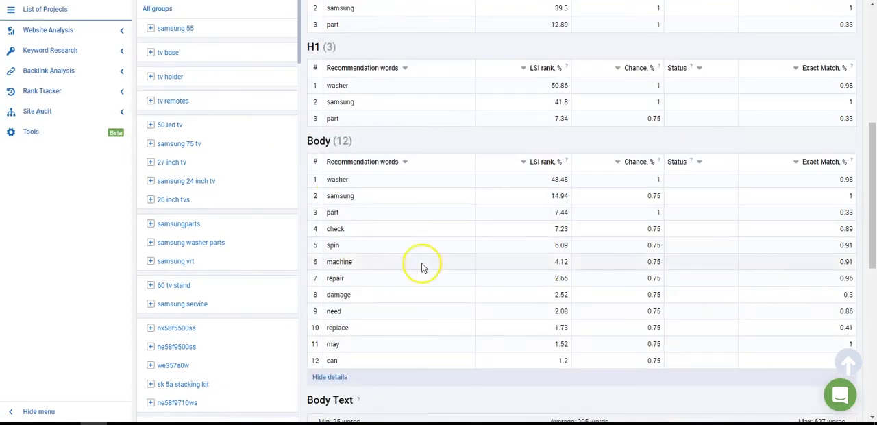
scroll(480, 282, "down", 3)
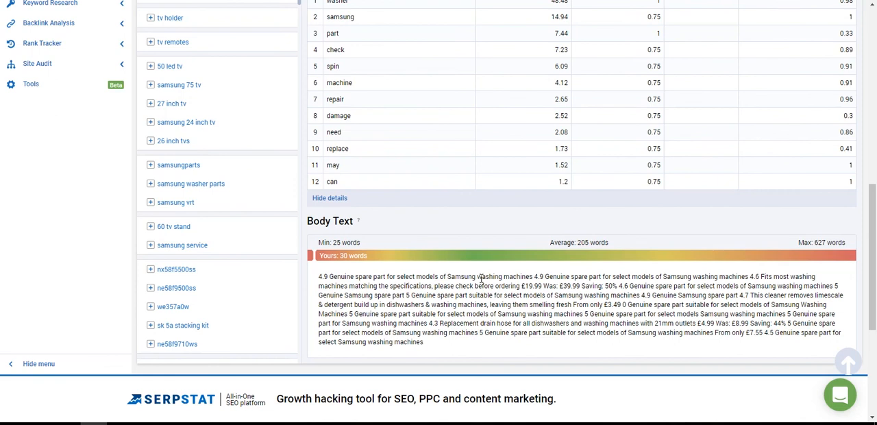
scroll(479, 277, "up", 6)
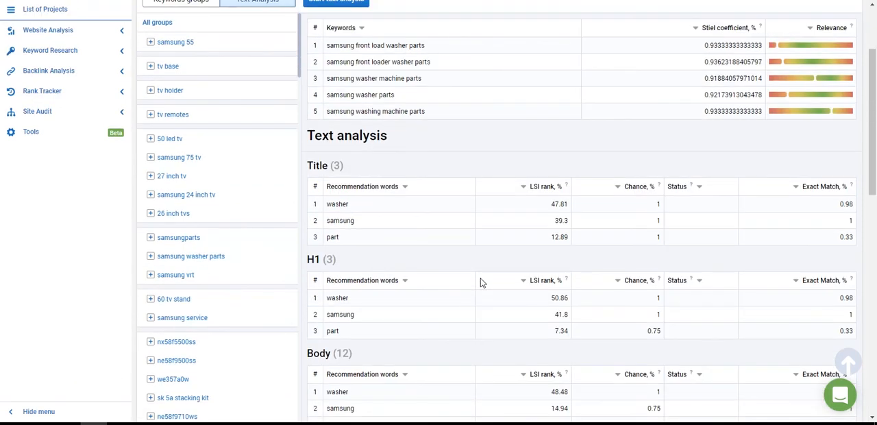
scroll(281, 104, "up", 2)
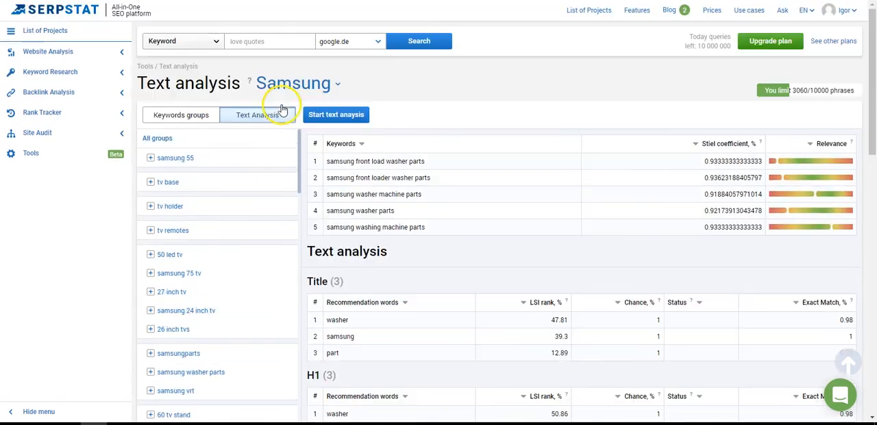
Step: Return to the keyword groups and expand the samsung 55 group to review its samsung 55 subgroup keywords
left_click(198, 118)
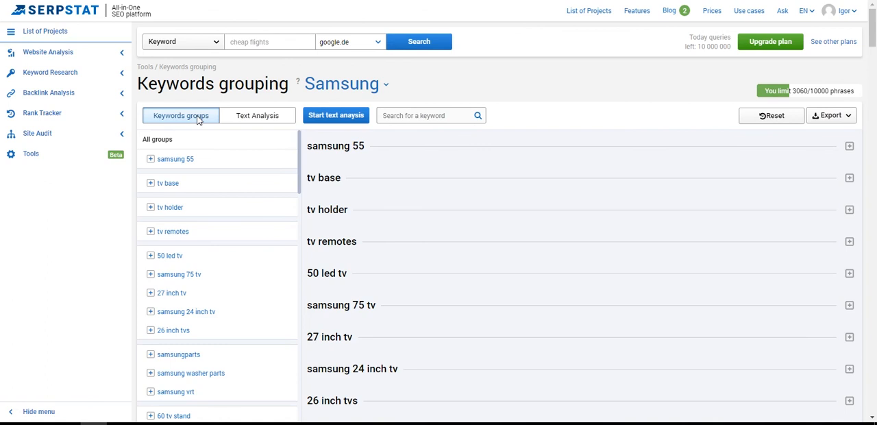
left_click(850, 148)
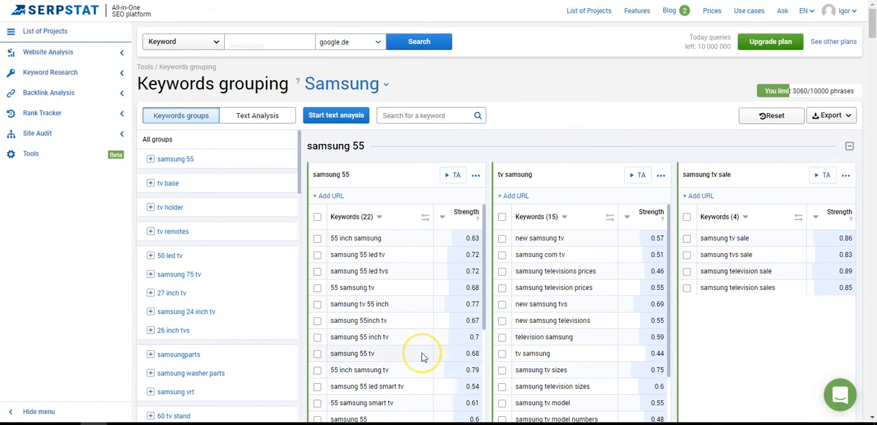
scroll(421, 357, "down", 1)
scroll(423, 357, "up", 1)
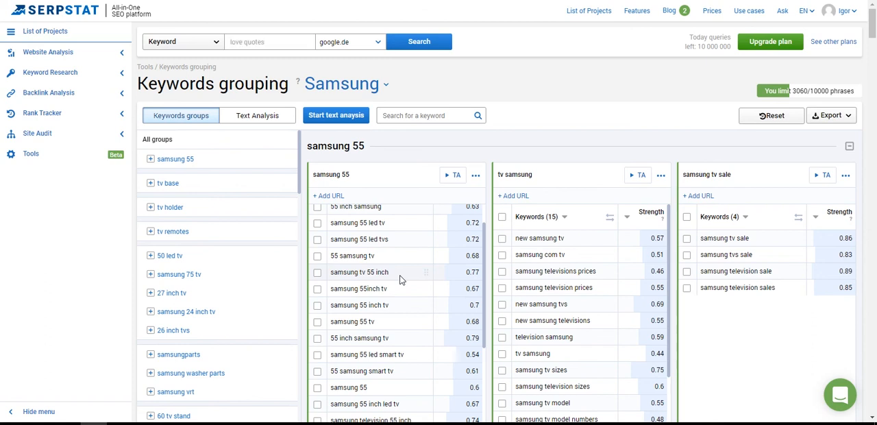
Step: Toggle metatop for the samsung 55 subgroup, review its list of top URLs, and switch back to its keywords
left_click(477, 180)
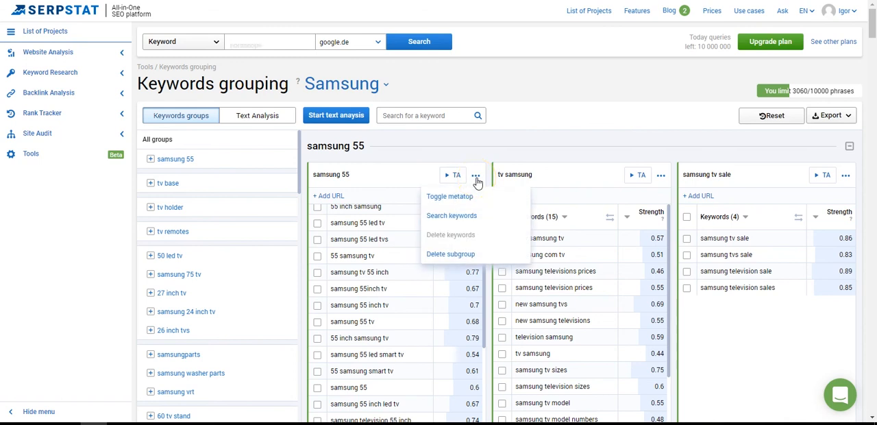
left_click(453, 197)
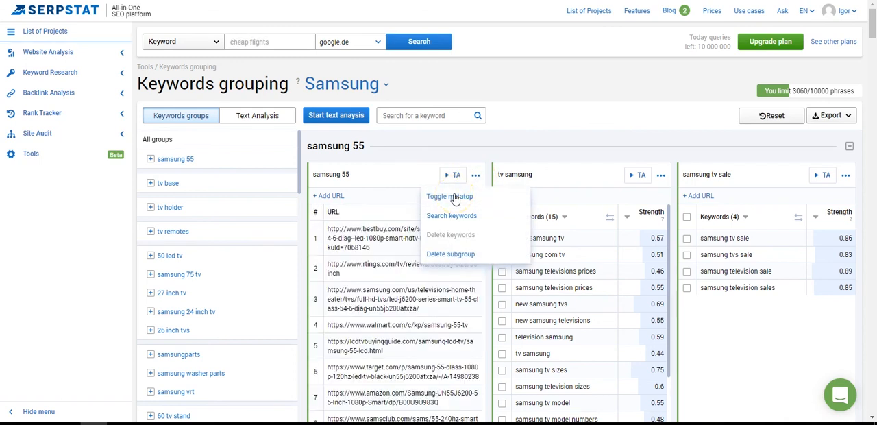
scroll(362, 312, "down", 6)
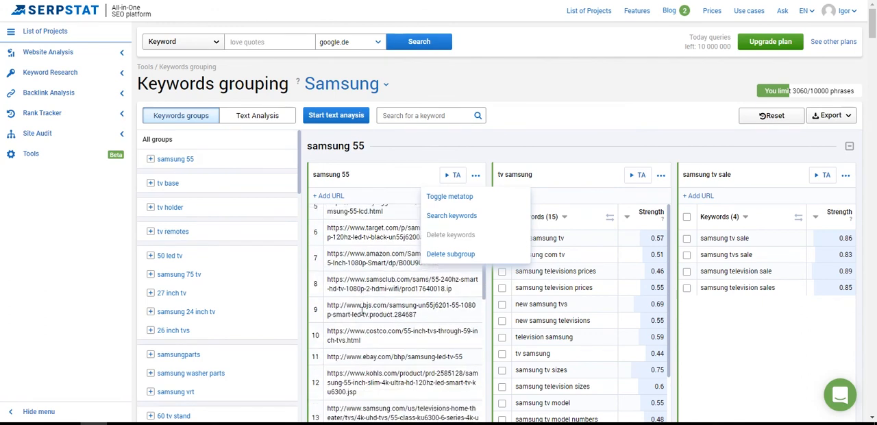
scroll(362, 312, "down", 7)
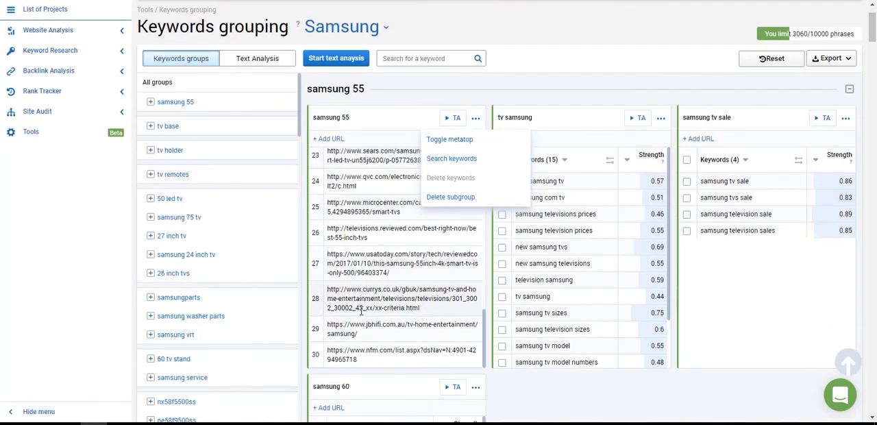
scroll(362, 312, "up", 10)
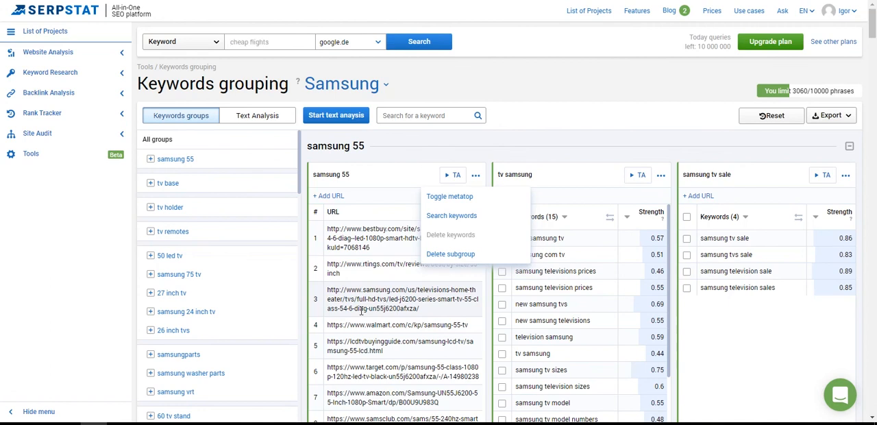
left_click(492, 203)
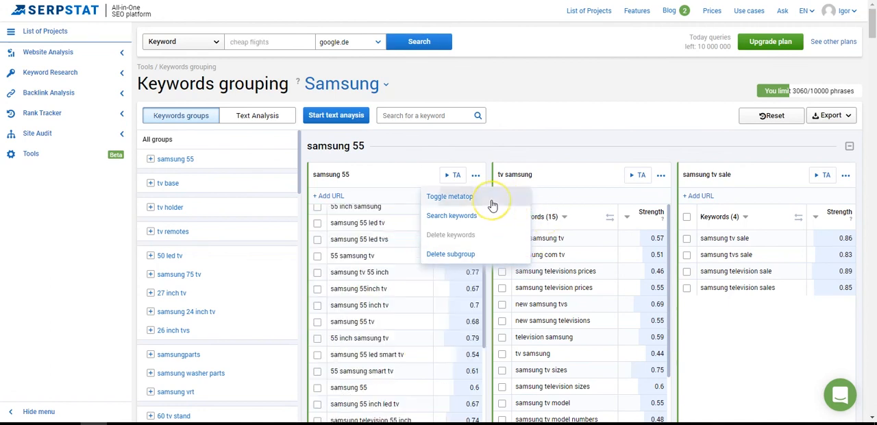